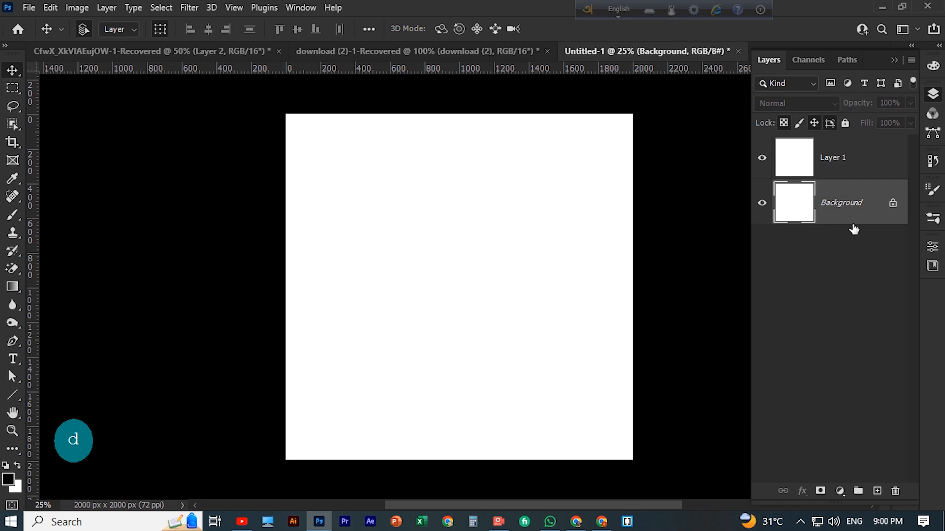
# Fill the Background layer with a very dark gray using the Paint Bucket.
pyautogui.click(8, 480)
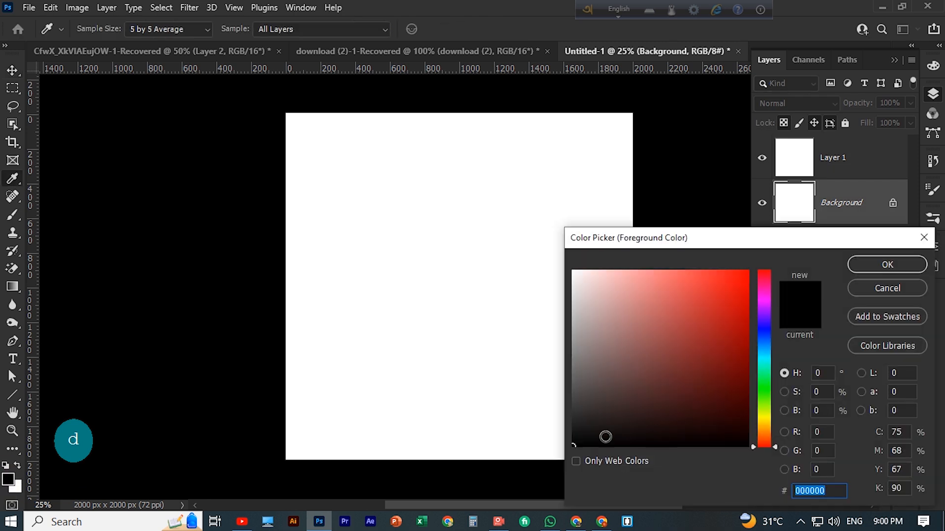
pyautogui.click(571, 431)
pyautogui.click(891, 265)
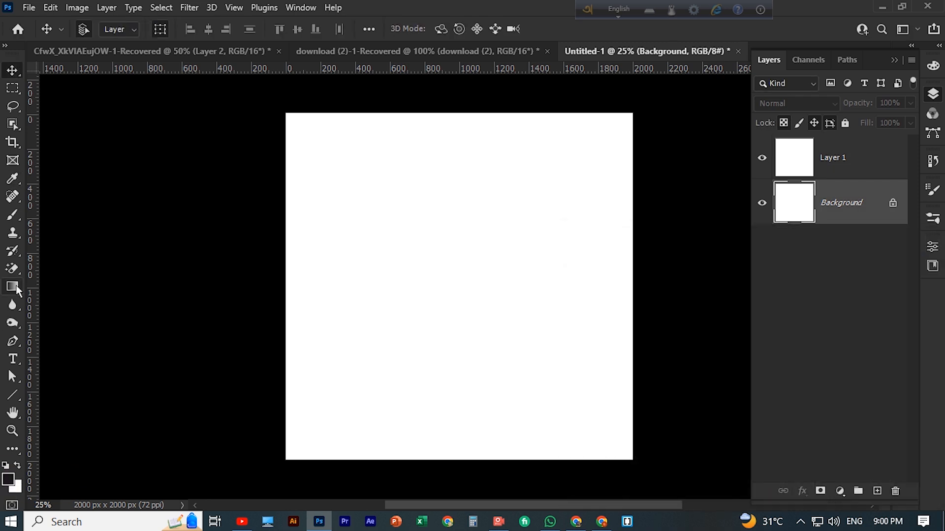
pyautogui.rightClick(12, 286)
pyautogui.click(59, 297)
pyautogui.click(113, 340)
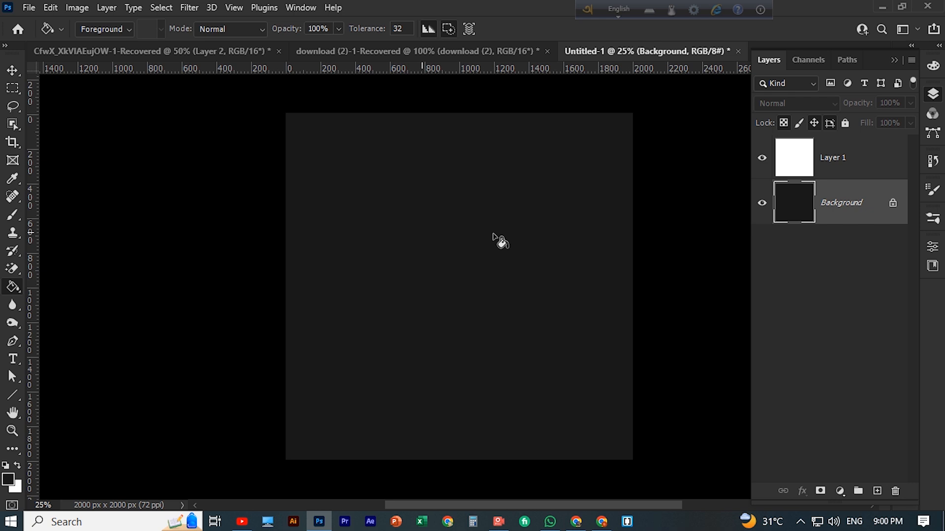
# Unlock the Background so it becomes a regular layer, then make Layer 1 the active layer.
pyautogui.click(13, 72)
pyautogui.click(859, 167)
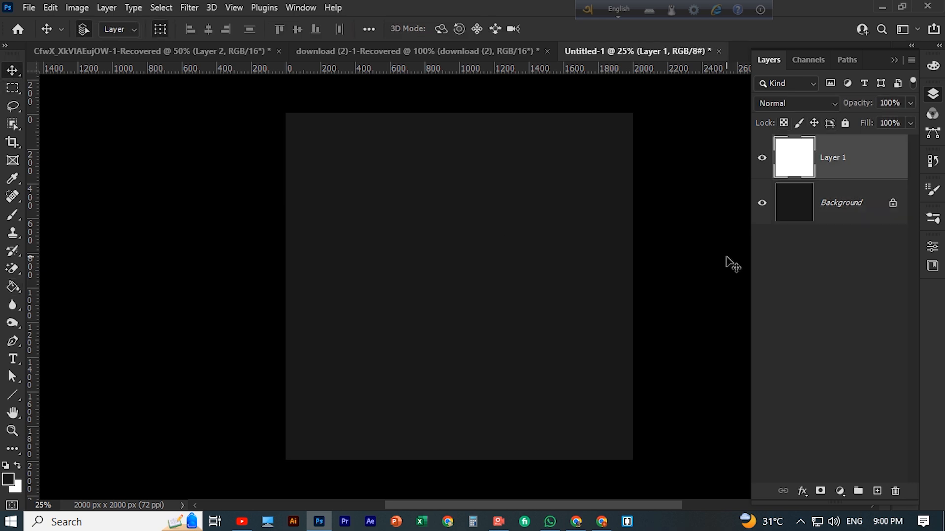
pyautogui.click(893, 202)
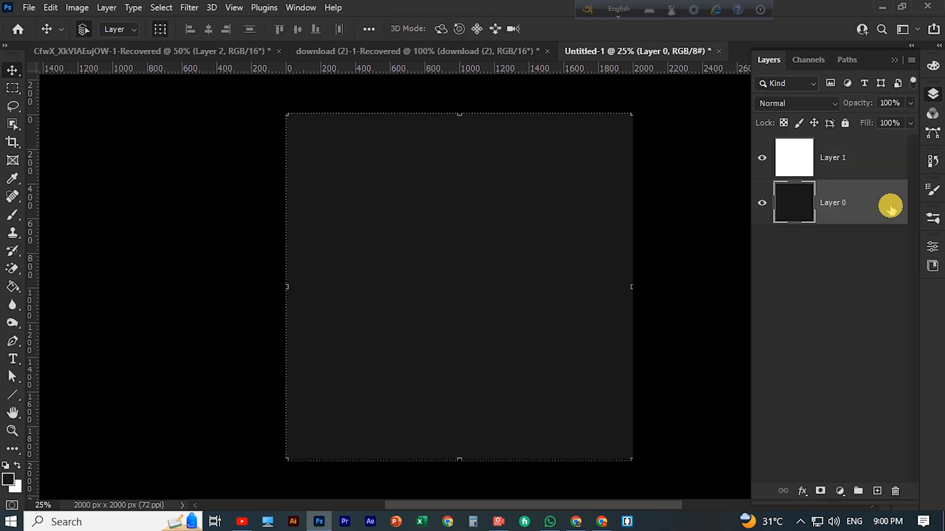
pyautogui.click(886, 159)
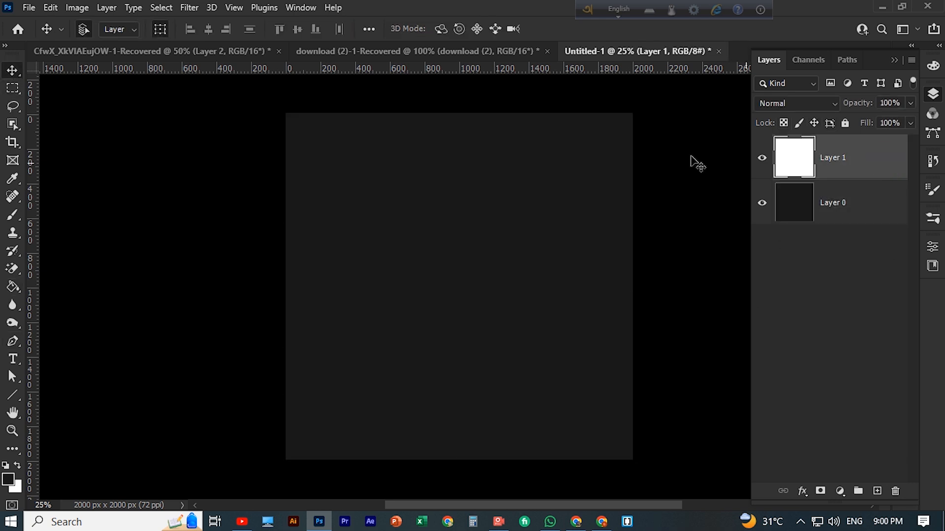
# Switch to the Brush tool and reduce the brush size to 175 px.
pyautogui.click(13, 287)
pyautogui.click(12, 217)
pyautogui.press('[')
pyautogui.press('[')
pyautogui.press('[')
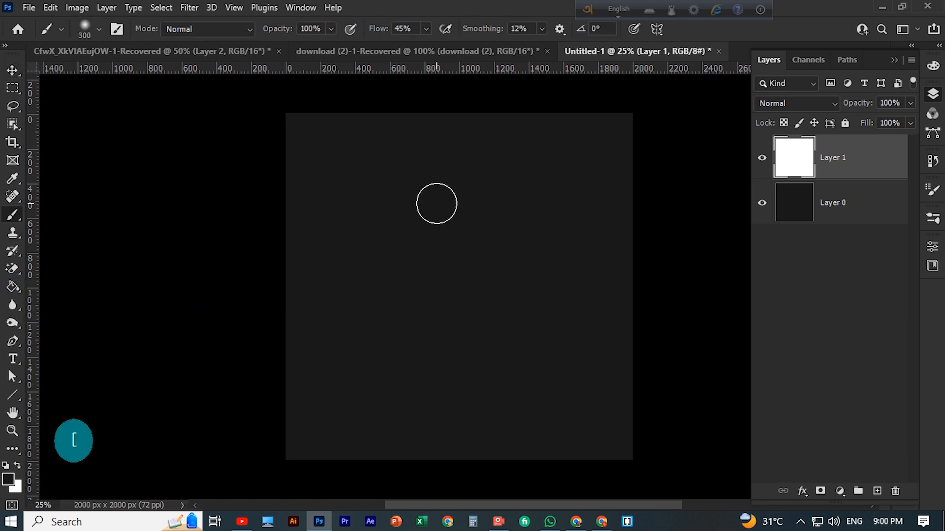
pyautogui.press('[')
# Try test strokes on Layer 1 with the soft round brush and undo them.
pyautogui.click(426, 215)
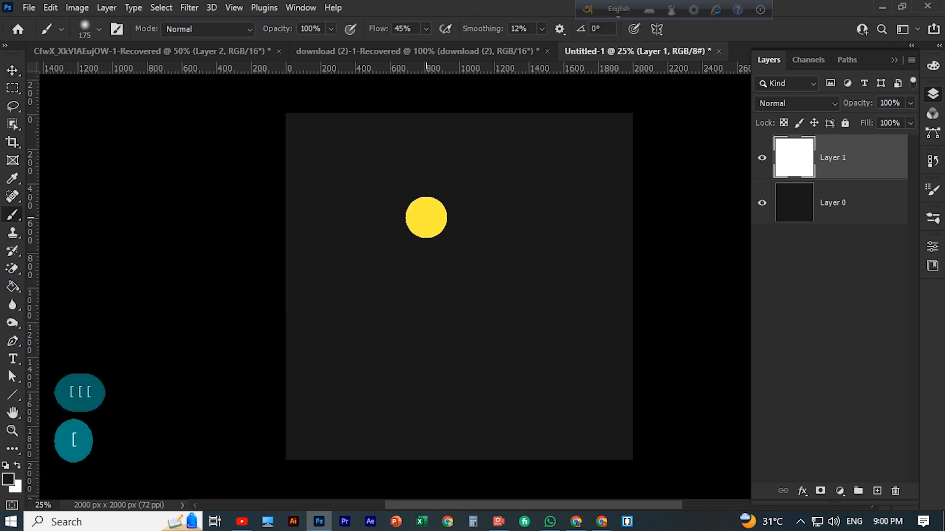
pyautogui.hotkey('ctrl', 'z')
pyautogui.moveTo(440, 180); pyautogui.dragTo(433, 348)
pyautogui.hotkey('ctrl', 'z')
# Choose a hard round brush and paint a white S-shaped stroke down the middle of the canvas on Layer 1.
pyautogui.click(99, 30)
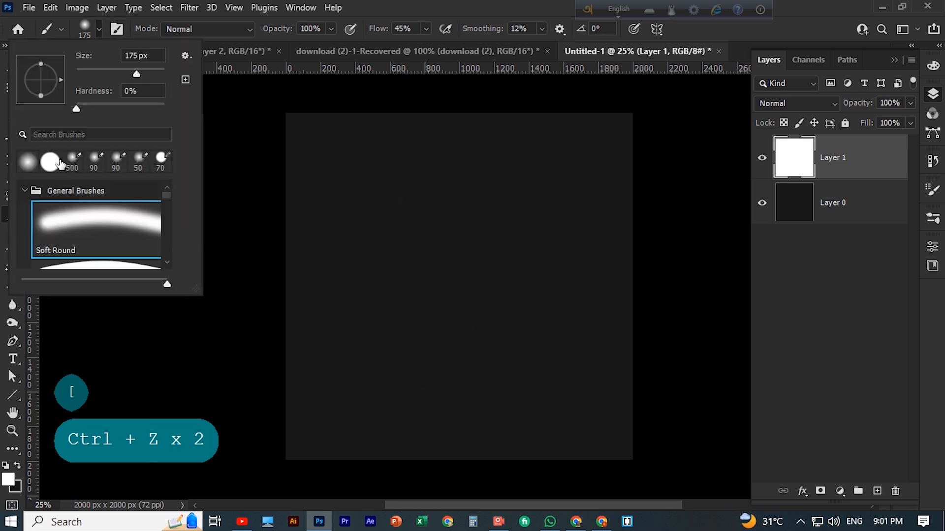
pyautogui.scroll(-3, 92, 224)
pyautogui.click(94, 249)
pyautogui.click(466, 185)
pyautogui.moveTo(465, 185)
pyautogui.mouseDown()
pyautogui.moveTo(442, 238)
pyautogui.moveTo(444, 366)
pyautogui.moveTo(409, 376)
pyautogui.mouseUp()
# Start a Path Blur on Layer 1 and stretch its blur path from the white stroke's lower end to its upper end.
pyautogui.click(187, 7)
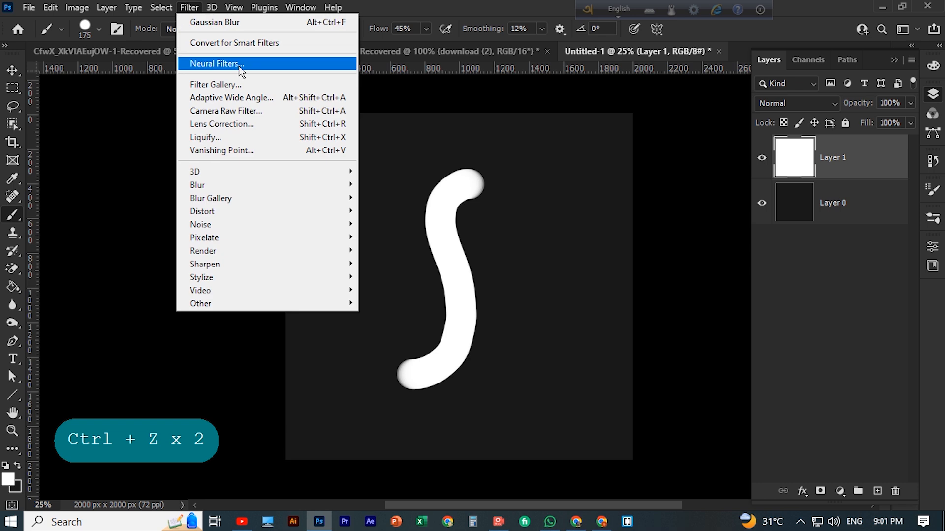
pyautogui.moveTo(256, 202)
pyautogui.click(388, 237)
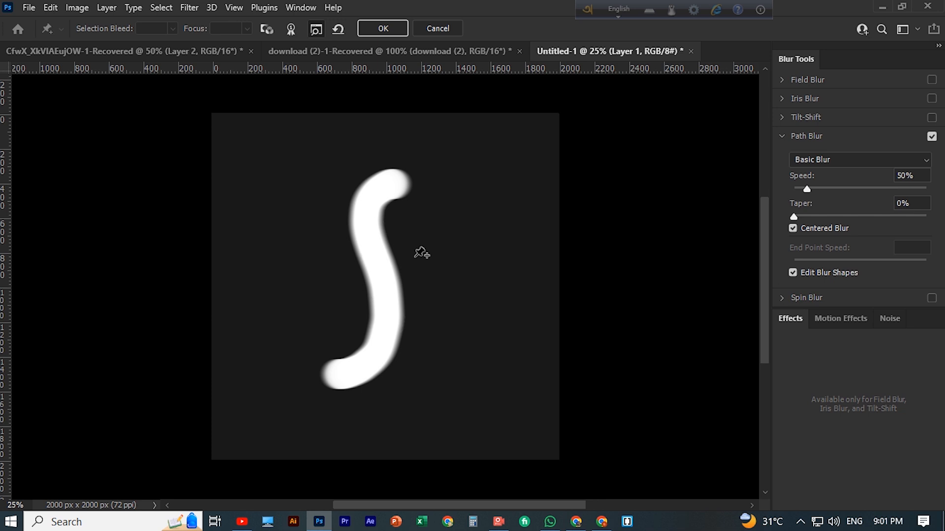
pyautogui.scroll(-2, 423, 254)
pyautogui.moveTo(385, 224); pyautogui.dragTo(328, 324)
pyautogui.scroll(1, 460, 288)
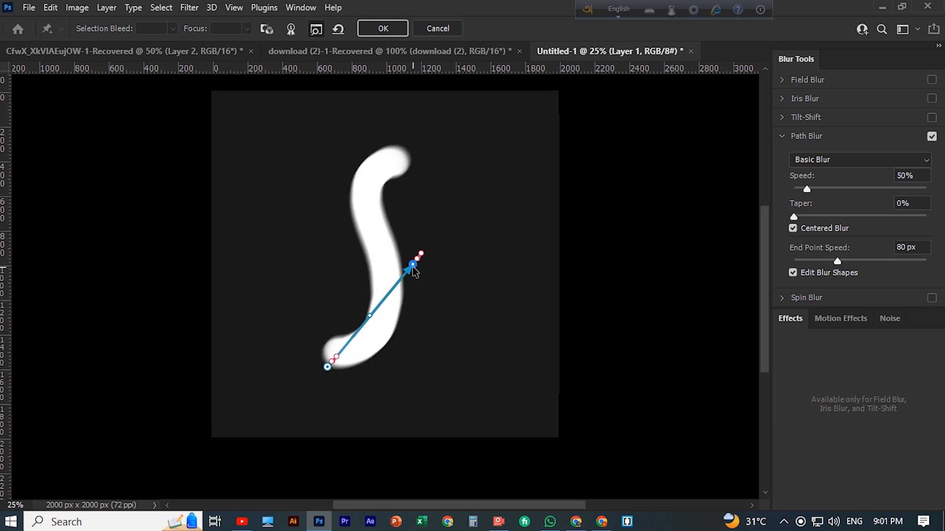
pyautogui.moveTo(418, 254)
pyautogui.mouseDown()
pyautogui.moveTo(418, 179)
pyautogui.moveTo(418, 194)
pyautogui.mouseUp()
pyautogui.moveTo(413, 264); pyautogui.dragTo(402, 142)
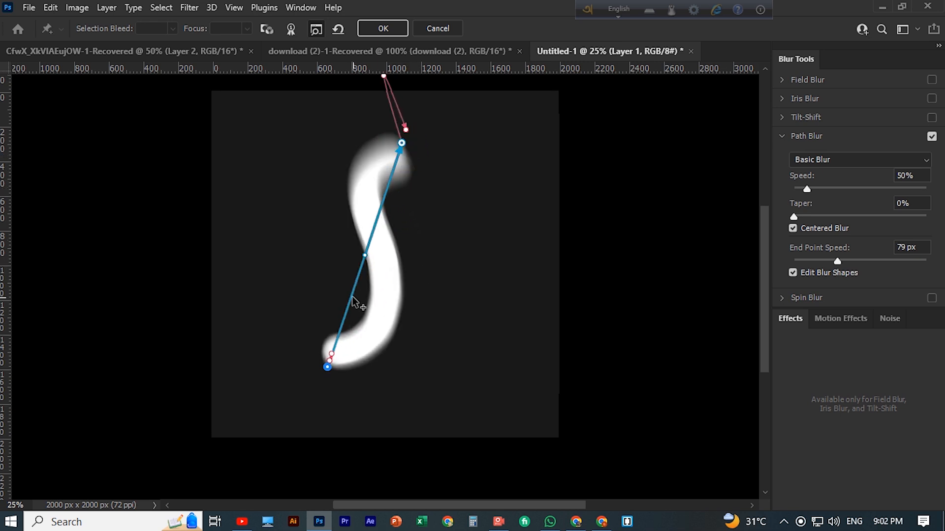
# Bend the blur path with three curve points to follow the S-shaped stroke and set the blur speed to 322%.
pyautogui.moveTo(359, 315); pyautogui.dragTo(381, 326)
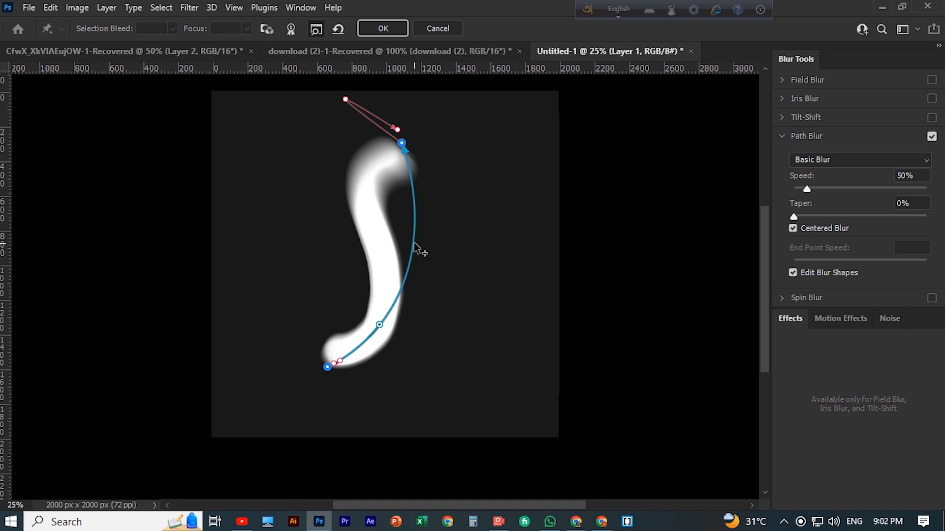
pyautogui.moveTo(413, 246); pyautogui.dragTo(367, 233)
pyautogui.moveTo(381, 175); pyautogui.dragTo(373, 154)
pyautogui.moveTo(807, 190); pyautogui.dragTo(878, 191)
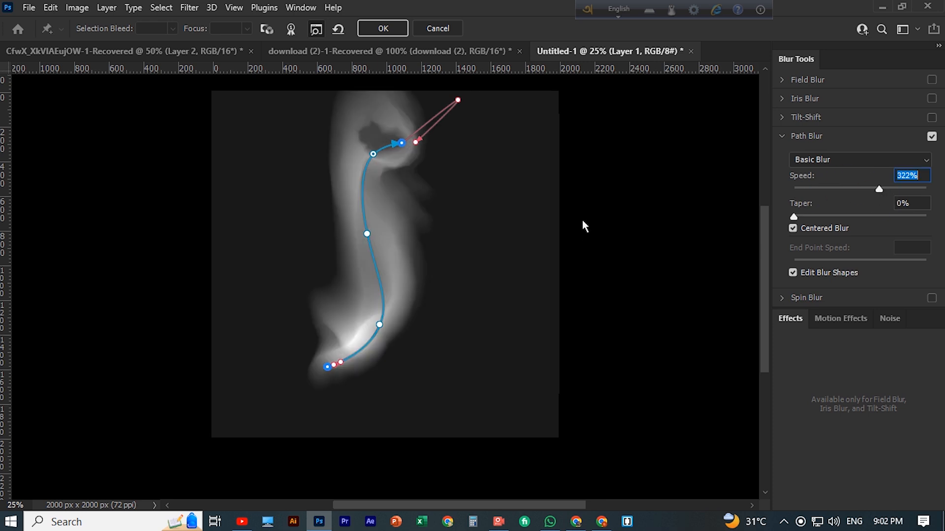
# Reshape the blur path by moving its upper end point and lower curve point left and its middle point right.
pyautogui.click(402, 143)
pyautogui.moveTo(402, 143); pyautogui.dragTo(366, 143)
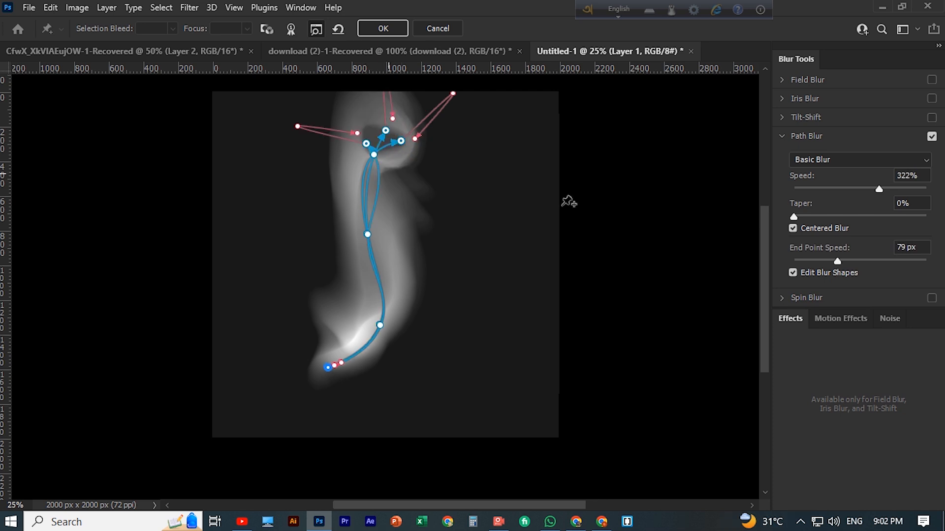
pyautogui.scroll(-1, 828, 222)
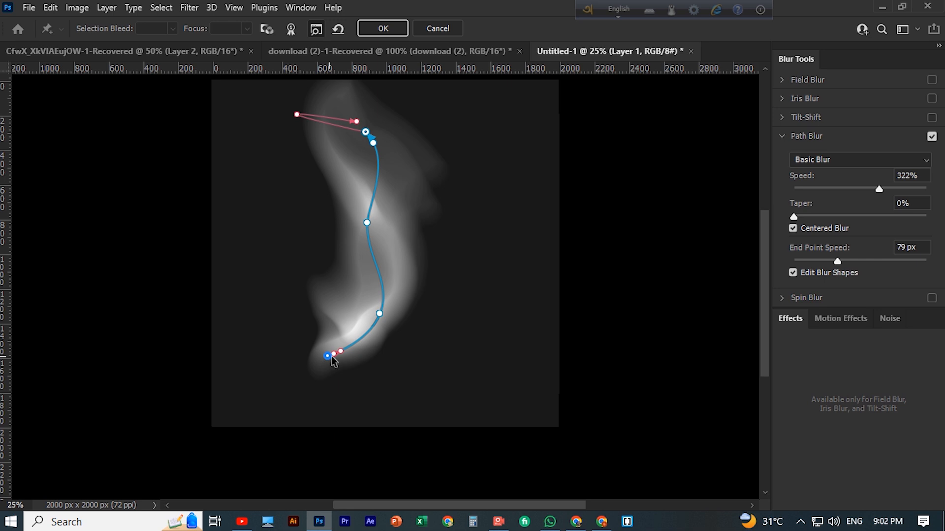
pyautogui.moveTo(379, 315); pyautogui.dragTo(338, 311)
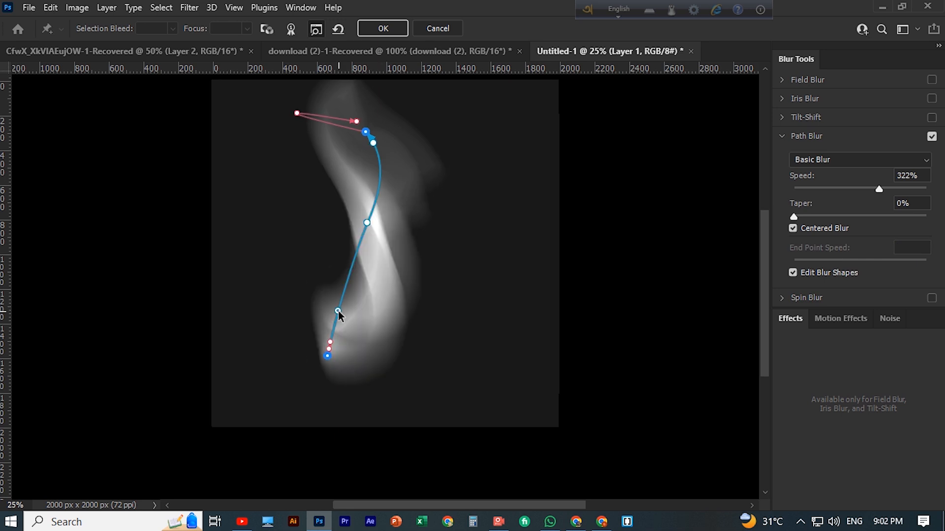
pyautogui.moveTo(367, 224); pyautogui.dragTo(427, 248)
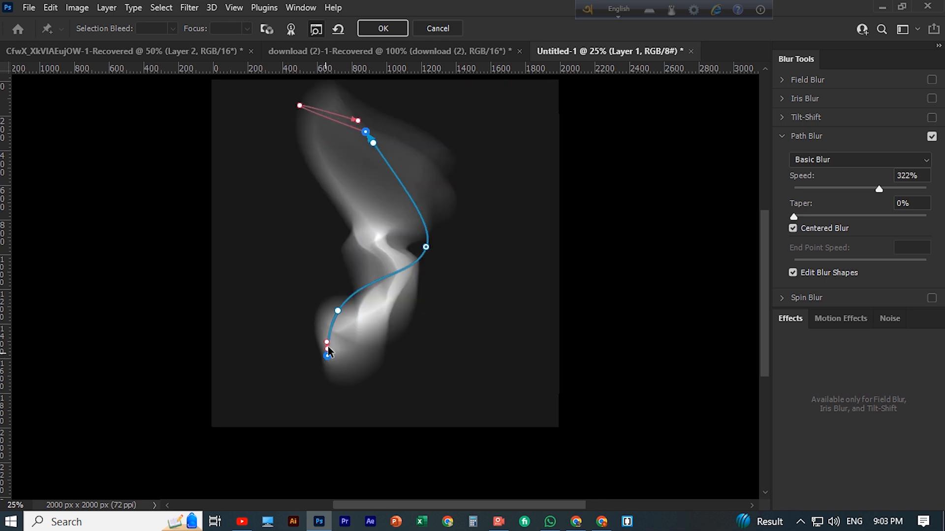
# Add a curve point on the path's lower part, pull it out to the lower right, and apply the Path Blur.
pyautogui.click(366, 285)
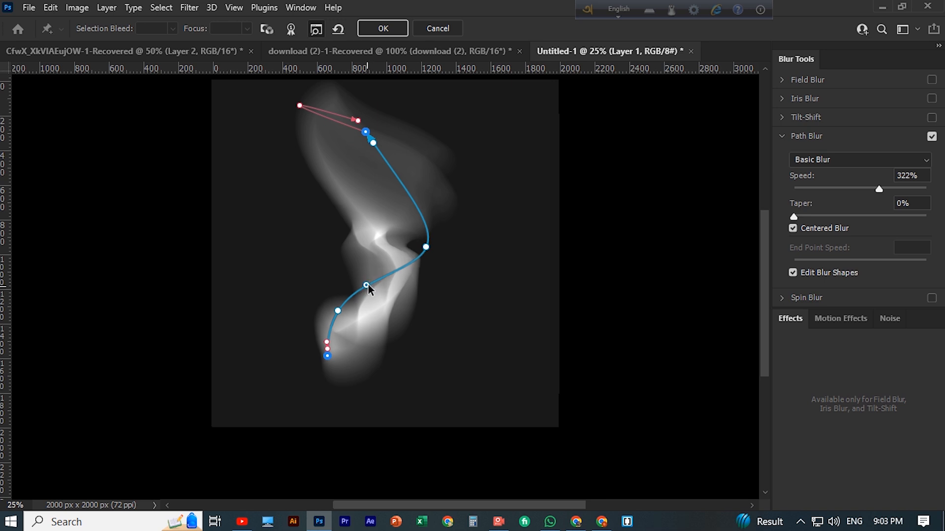
pyautogui.moveTo(368, 291); pyautogui.dragTo(431, 316)
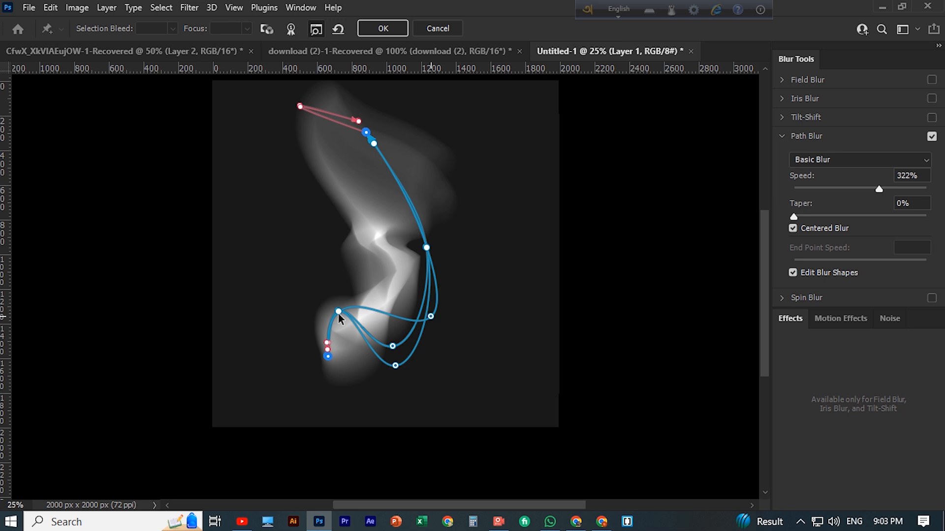
pyautogui.scroll(1, 478, 249)
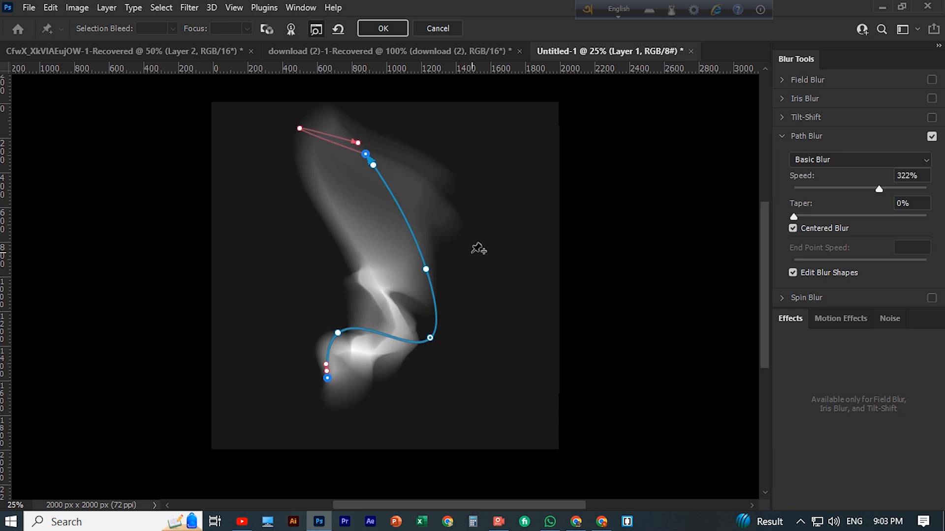
pyautogui.click(383, 28)
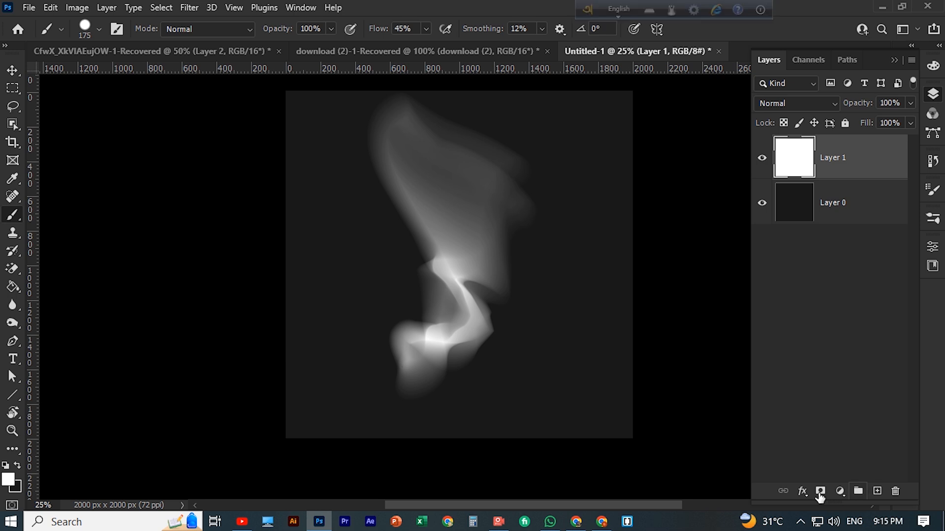
# Add a layer mask to Layer 1 and set the Gradient tool to the first Basics preset.
pyautogui.click(820, 491)
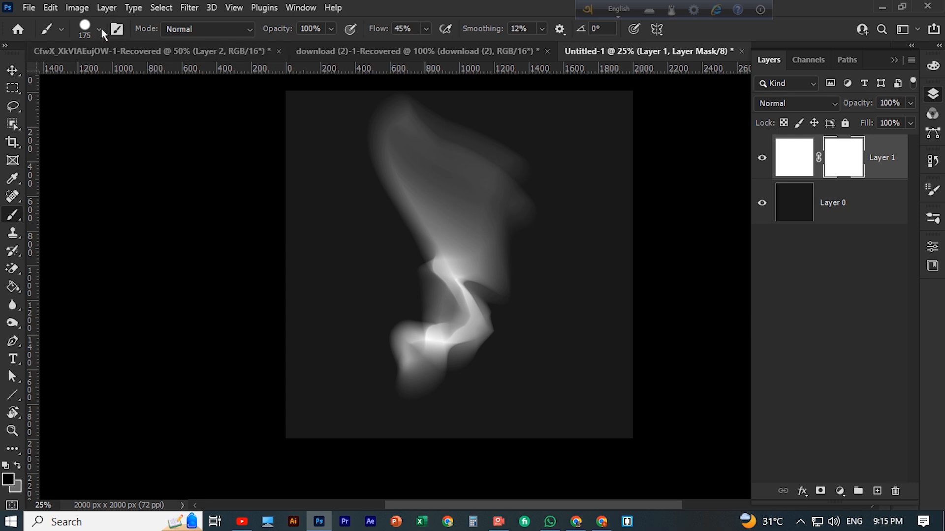
pyautogui.scroll(3, 59, 147)
pyautogui.hotkey('shift', '[')
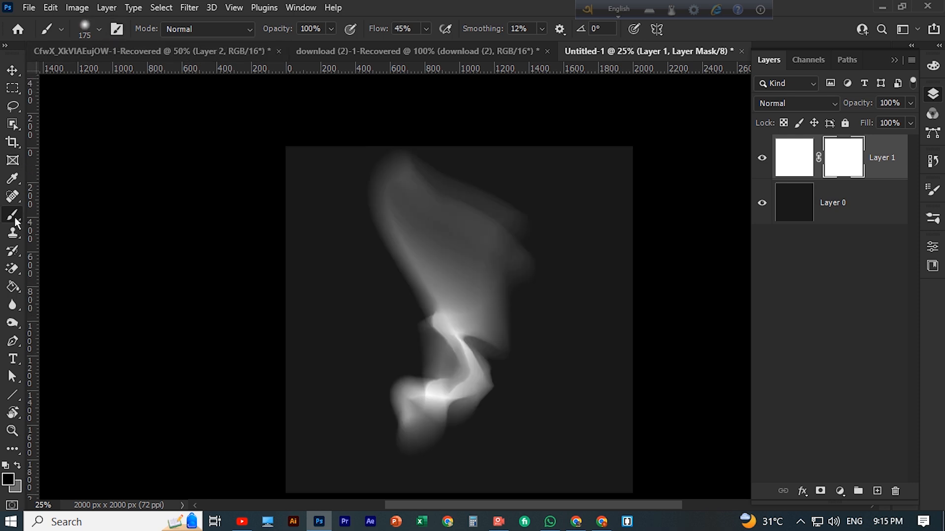
pyautogui.click(18, 287)
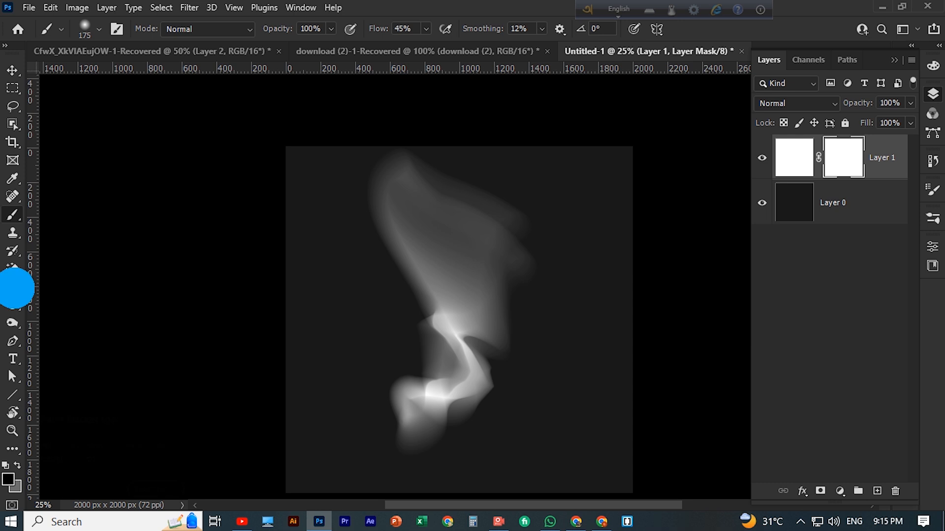
pyautogui.click(74, 286)
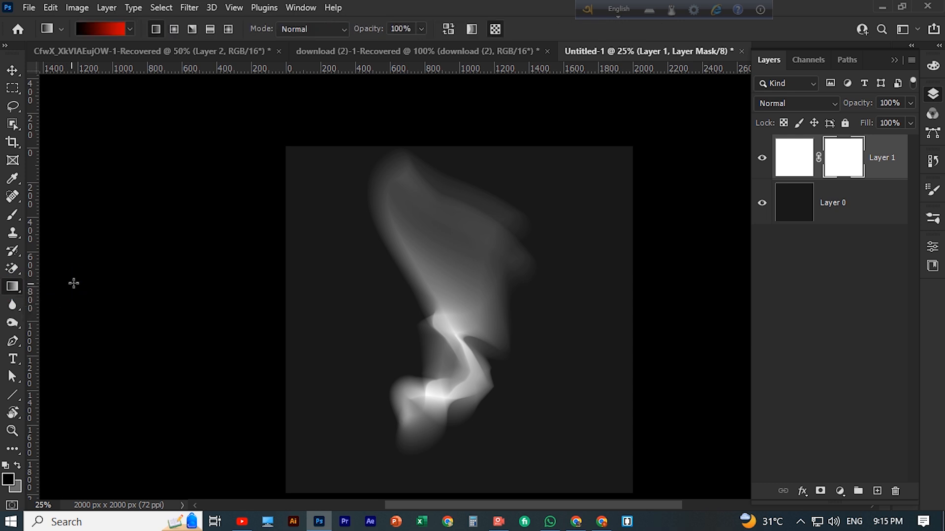
pyautogui.click(129, 31)
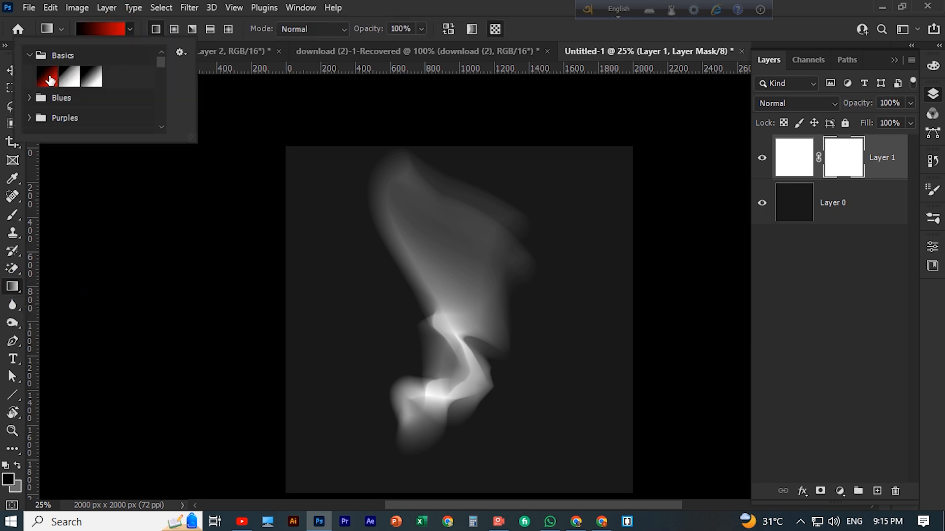
pyautogui.click(48, 76)
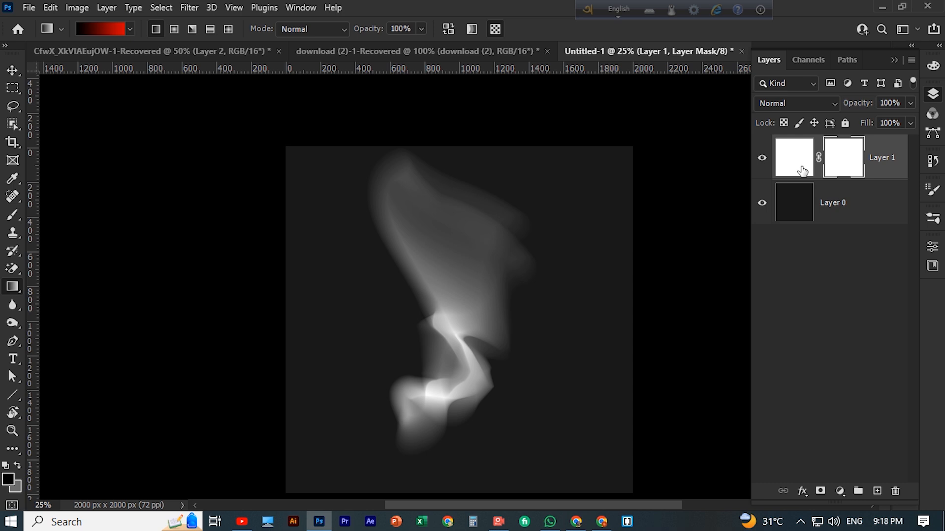
# Try drawing a diagonal gradient on Layer 1's own pixels with its transparency locked, then undo it.
pyautogui.click(802, 170)
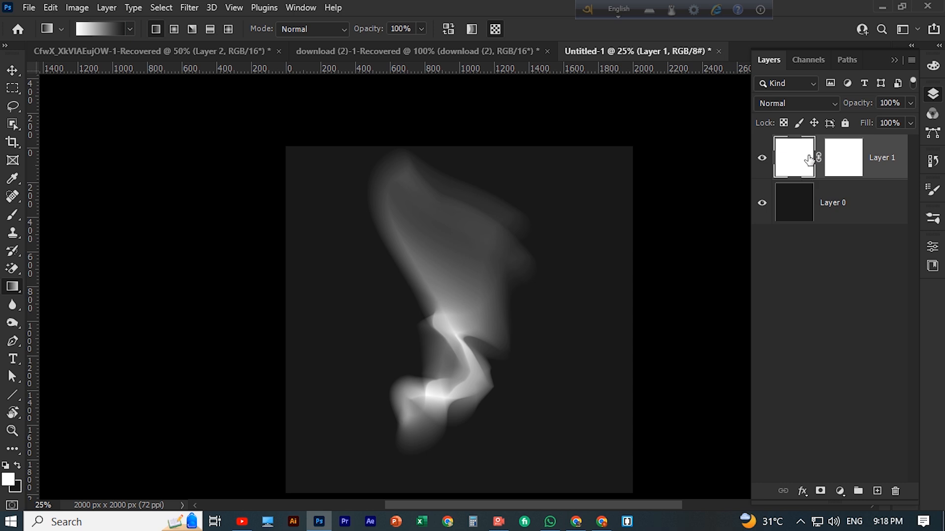
pyautogui.click(784, 124)
pyautogui.click(782, 123)
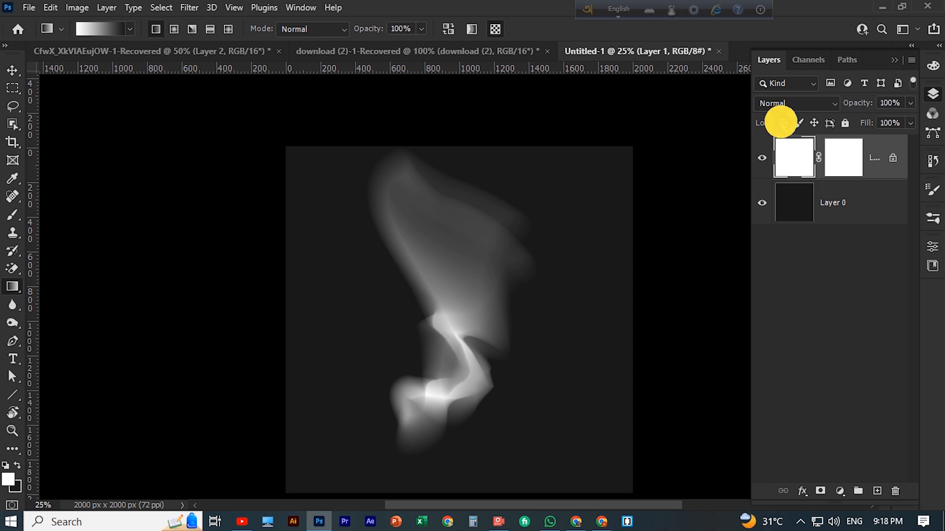
pyautogui.click(458, 165)
pyautogui.moveTo(457, 165); pyautogui.dragTo(388, 382)
pyautogui.hotkey('ctrl', 'z')
pyautogui.hotkey('ctrl', 'z')
pyautogui.hotkey('ctrl', 'z')
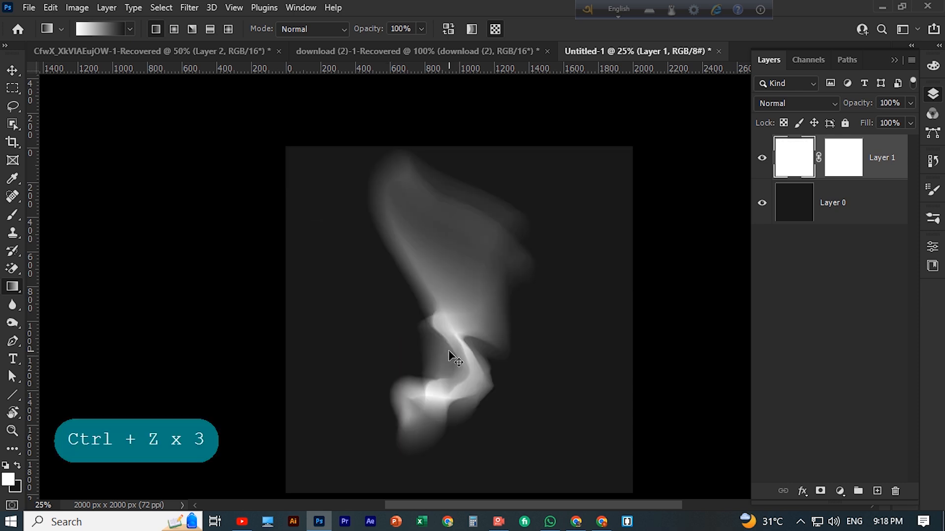
# Draw a diagonal gradient on Layer 1's mask from the top of the canvas toward the lower left, then reselect the layer's content.
pyautogui.click(843, 157)
pyautogui.moveTo(474, 154); pyautogui.dragTo(387, 418)
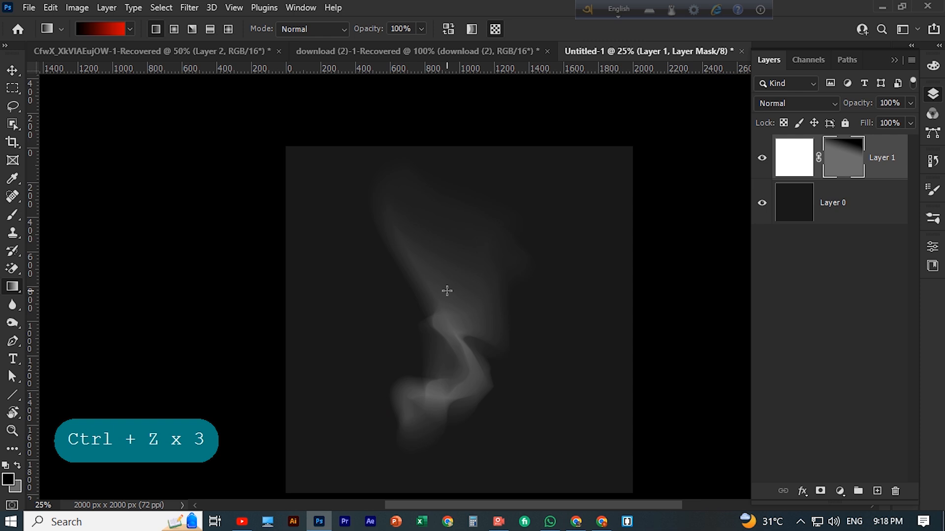
pyautogui.scroll(1, 447, 292)
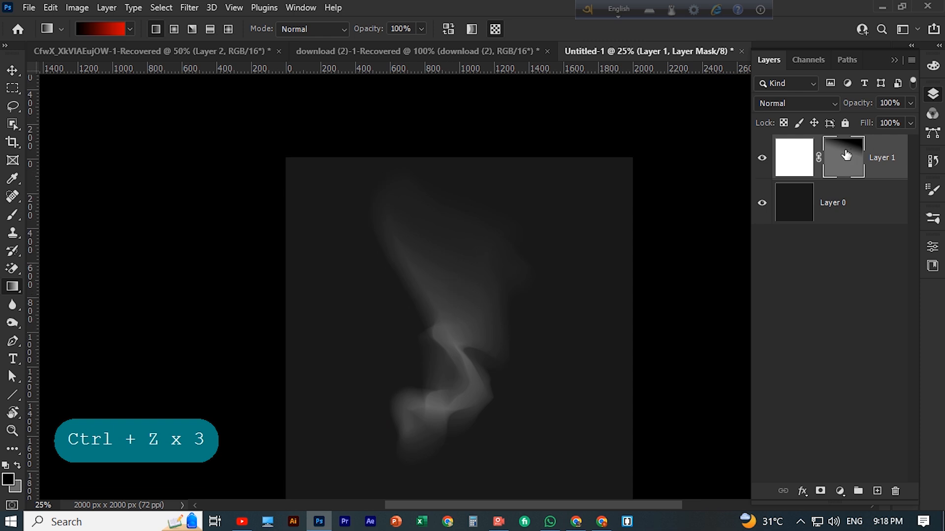
pyautogui.click(798, 160)
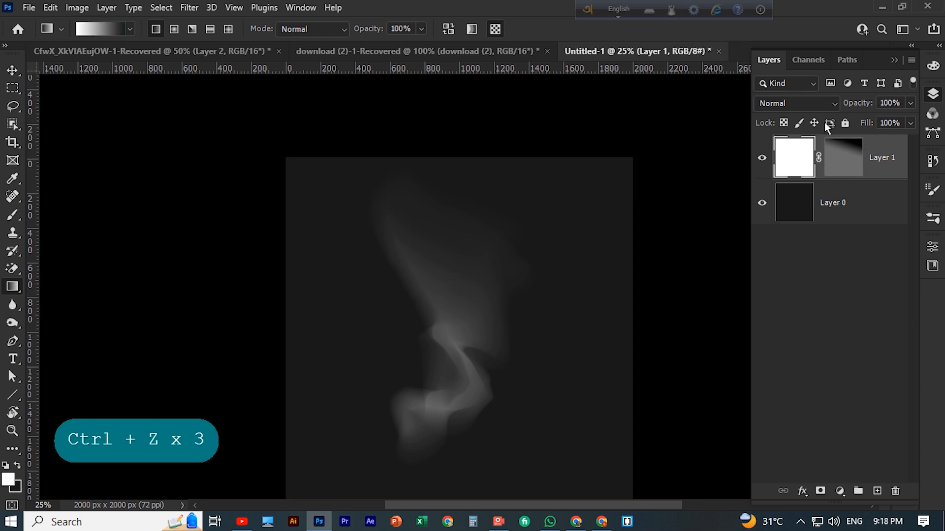
# Lock Layer 1's transparent pixels and set the foreground colour to red ff0e0e.
pyautogui.click(784, 122)
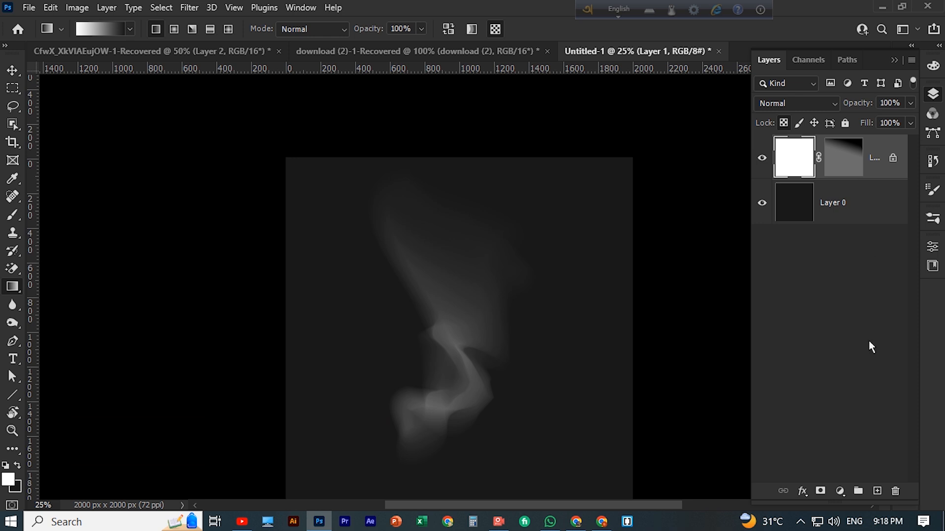
pyautogui.click(8, 479)
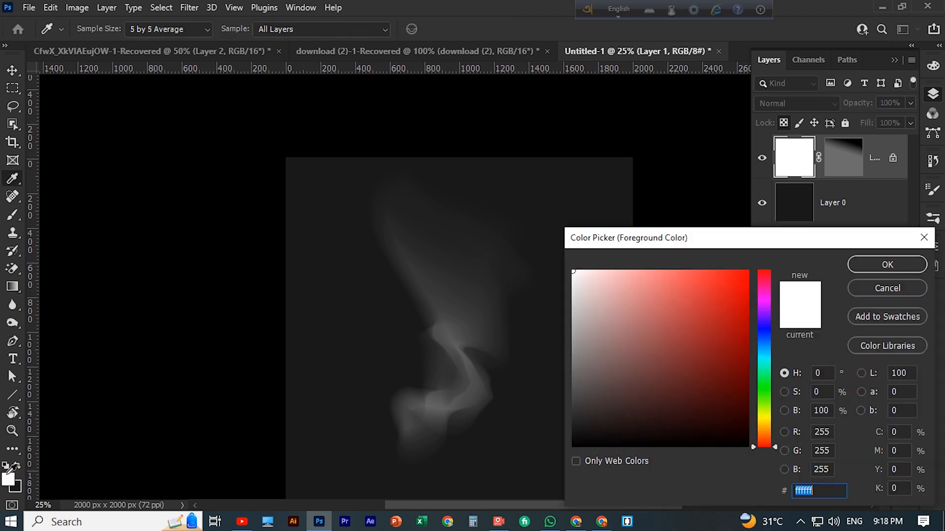
pyautogui.moveTo(731, 324)
pyautogui.mouseDown()
pyautogui.moveTo(742, 301)
pyautogui.moveTo(736, 264)
pyautogui.mouseUp()
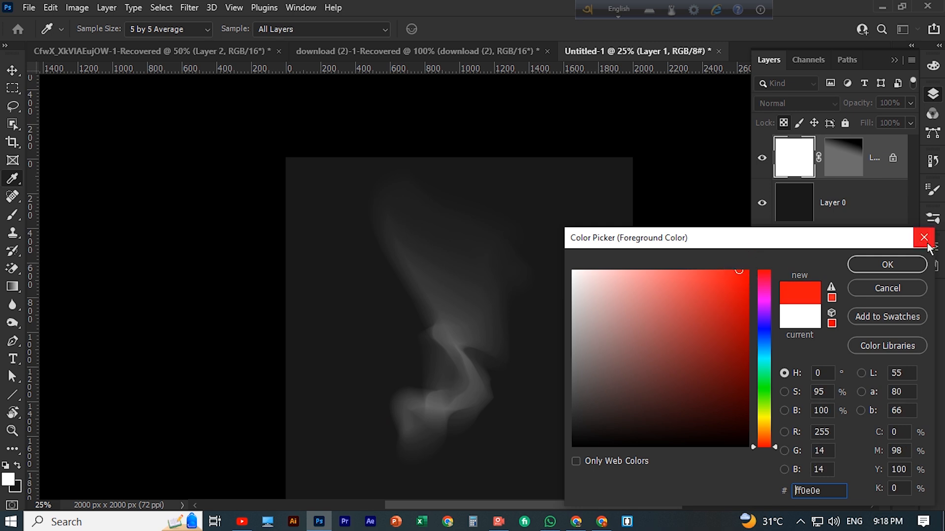
pyautogui.click(892, 266)
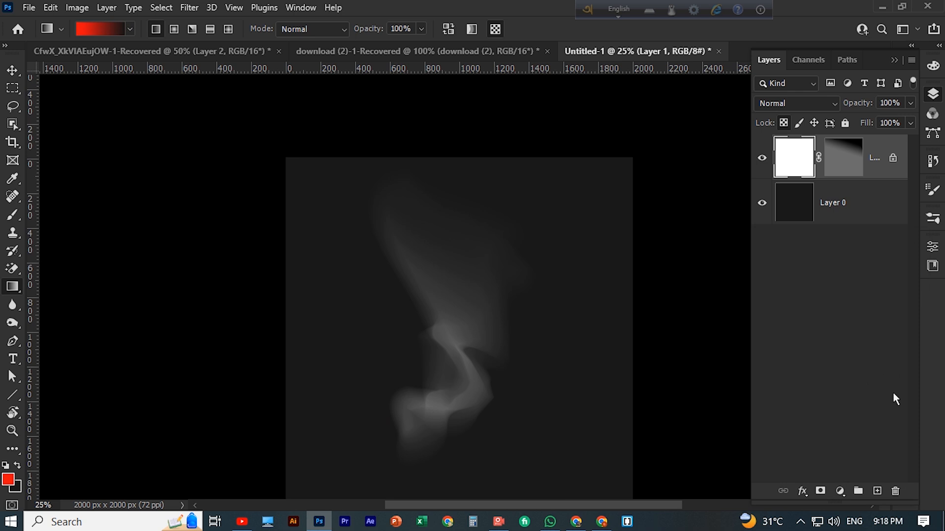
# Recolour Layer 1's smoke with a red gradient, redrawing it diagonally from the top of the canvas to the lower left.
pyautogui.click(10, 290)
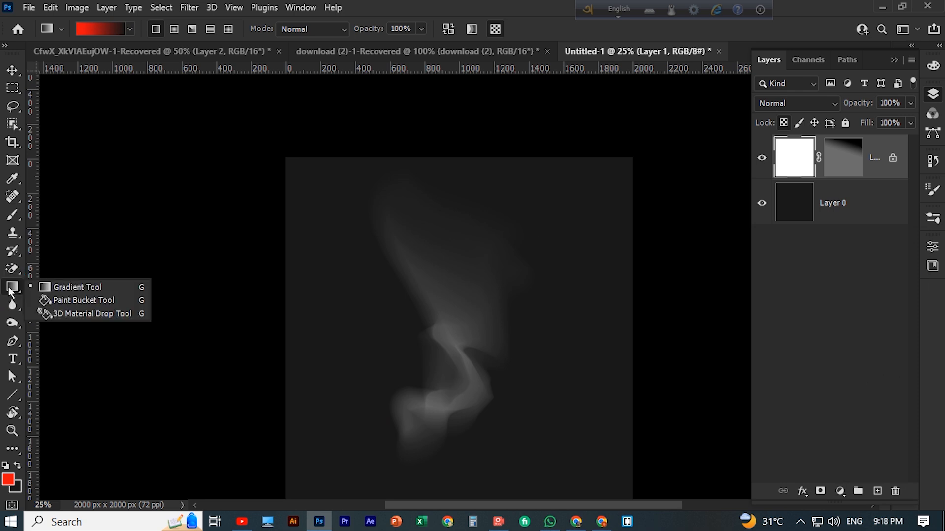
pyautogui.click(78, 286)
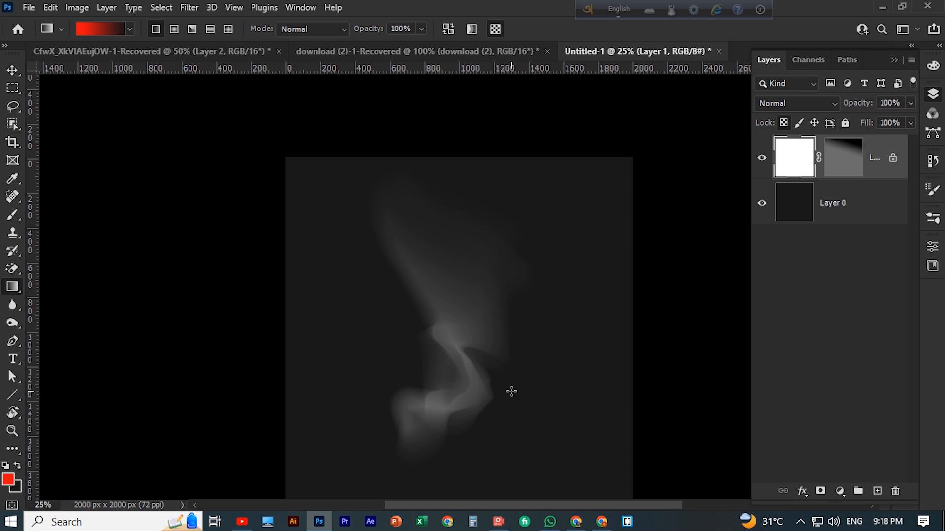
pyautogui.moveTo(512, 392); pyautogui.dragTo(361, 379)
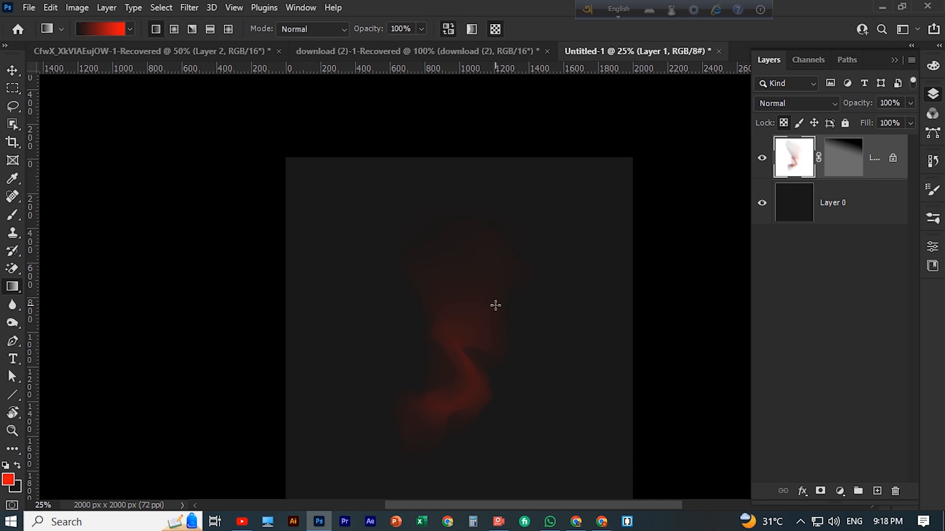
pyautogui.moveTo(462, 180); pyautogui.dragTo(333, 486)
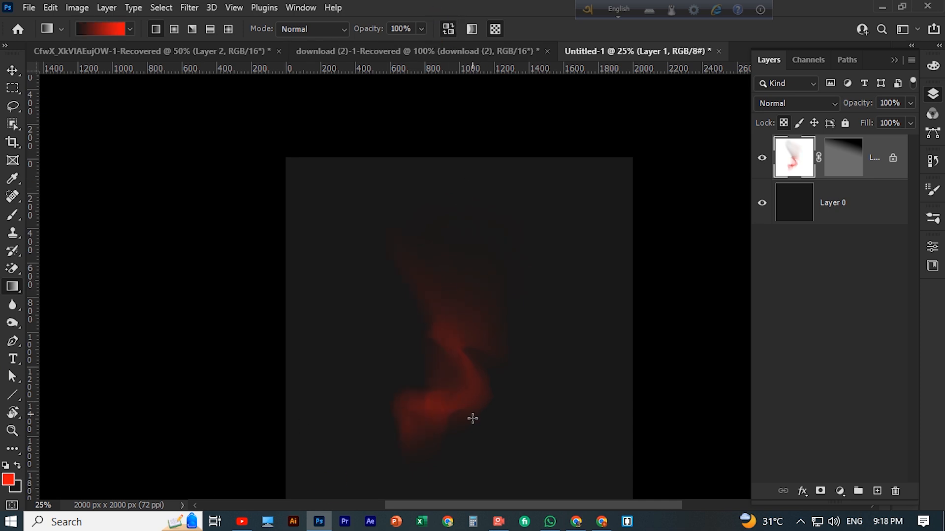
# Scale Layer 1's red smoke to 154.82% in width and height, centre it roughly on the canvas, and apply the transform.
pyautogui.click(14, 72)
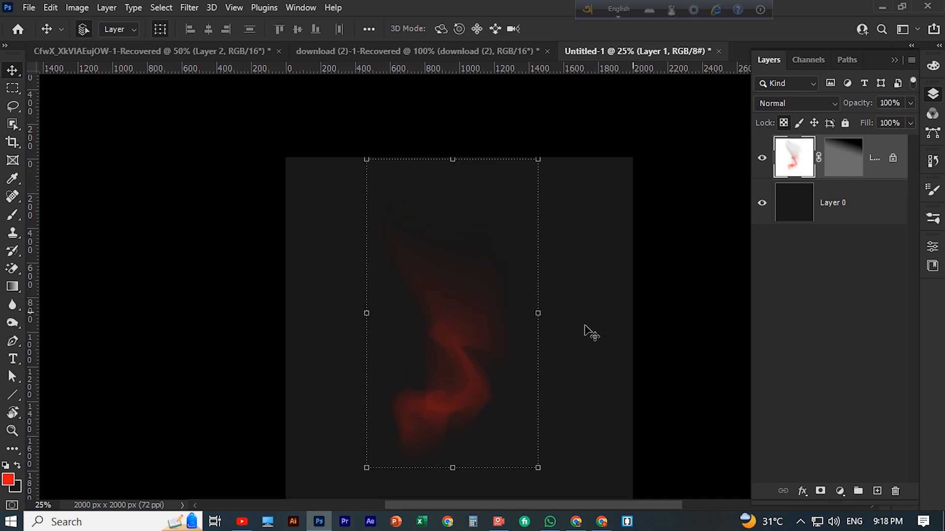
pyautogui.moveTo(461, 362); pyautogui.dragTo(470, 380)
pyautogui.scroll(-1, 495, 354)
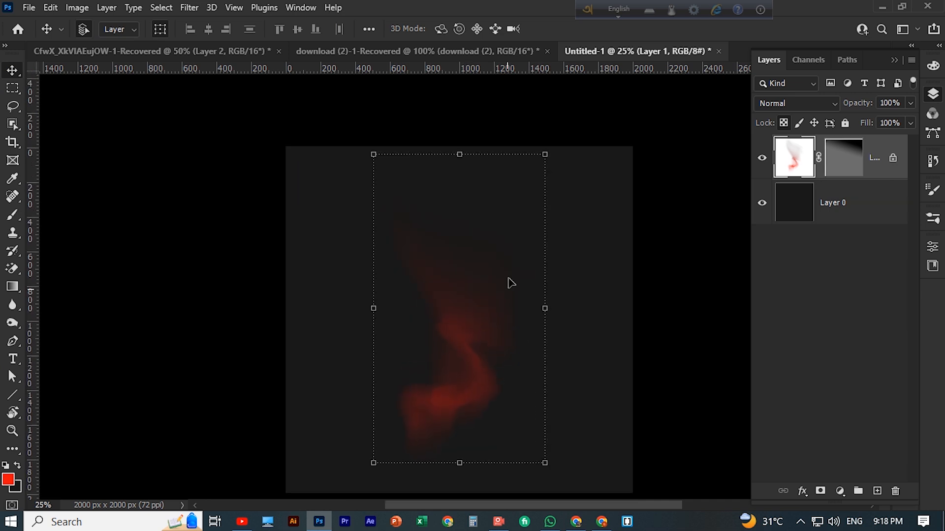
pyautogui.moveTo(544, 154); pyautogui.dragTo(507, 223)
pyautogui.moveTo(437, 364); pyautogui.dragTo(444, 313)
pyautogui.scroll(-1, 522, 327)
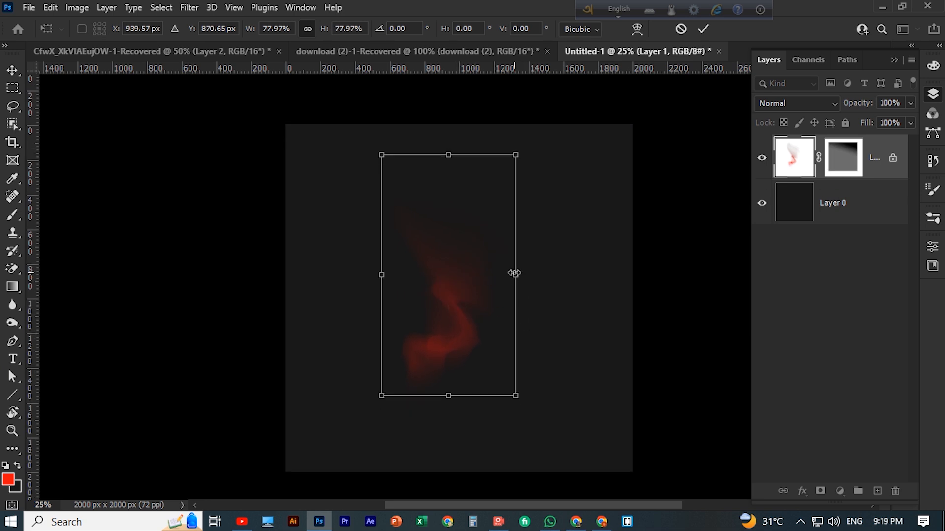
pyautogui.moveTo(514, 273); pyautogui.dragTo(616, 256)
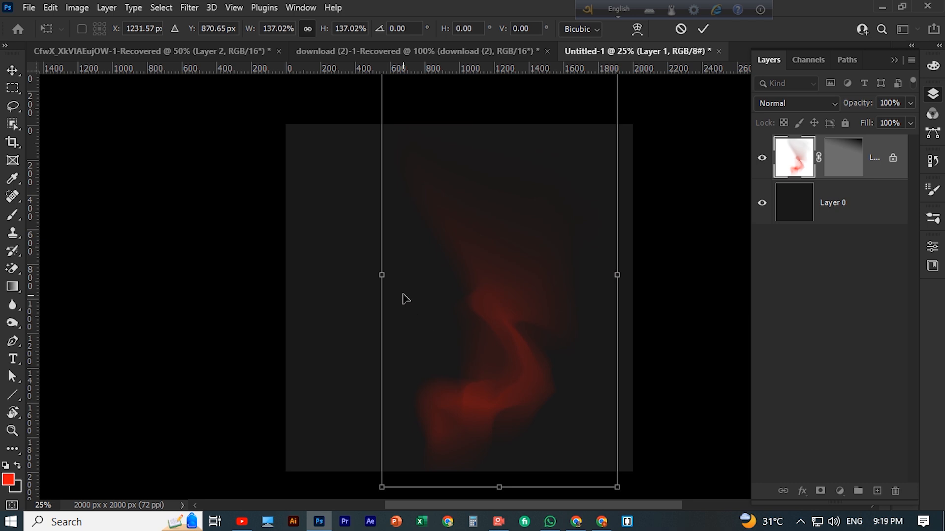
pyautogui.moveTo(383, 277); pyautogui.dragTo(352, 272)
pyautogui.moveTo(505, 299); pyautogui.dragTo(494, 268)
pyautogui.scroll(-1, 706, 327)
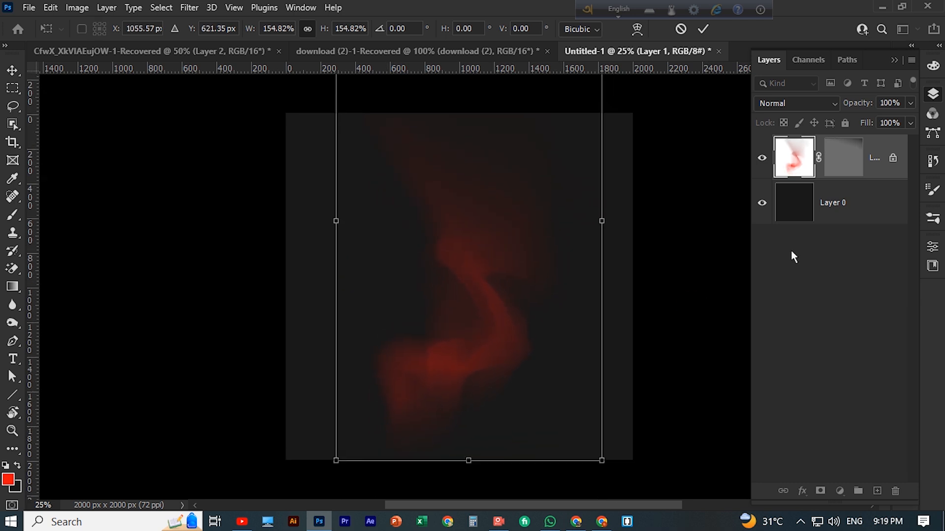
pyautogui.click(705, 29)
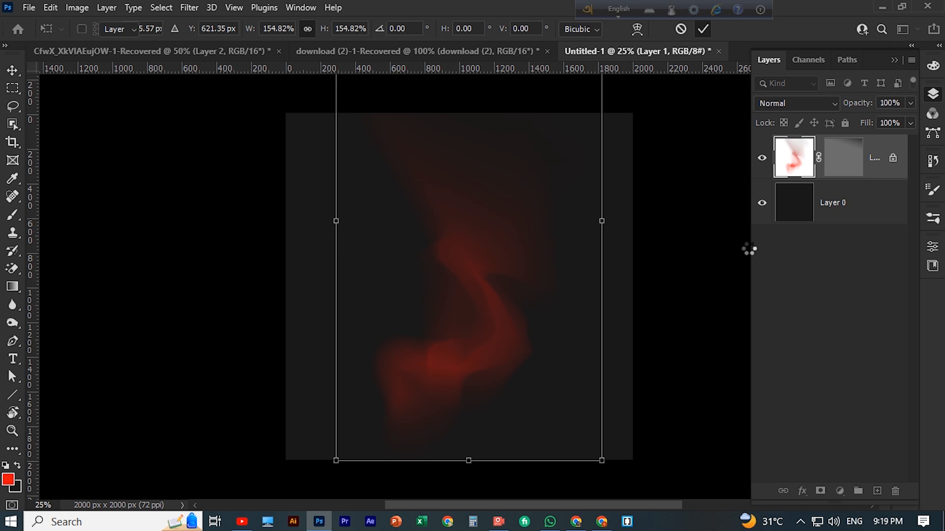
# Duplicate Layer 1 with its mask and shift the copy horizontally to the right of the original smoke.
pyautogui.click(845, 163)
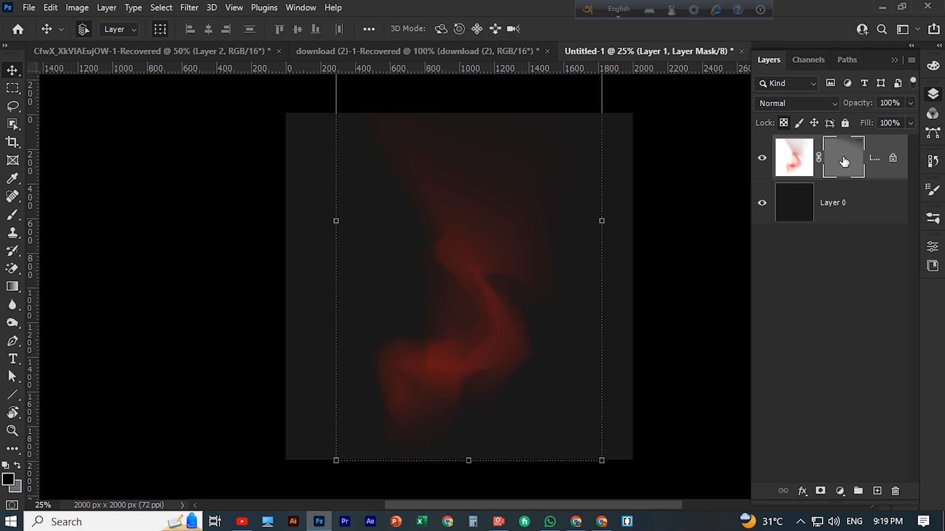
pyautogui.moveTo(844, 162); pyautogui.dragTo(845, 164)
pyautogui.hotkey('ctrl', 'j')
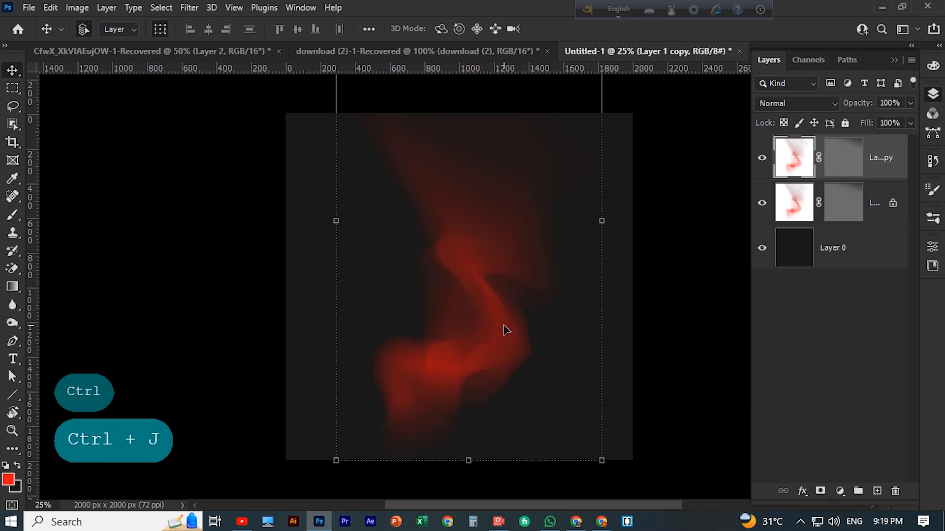
pyautogui.moveTo(506, 330); pyautogui.dragTo(569, 329)
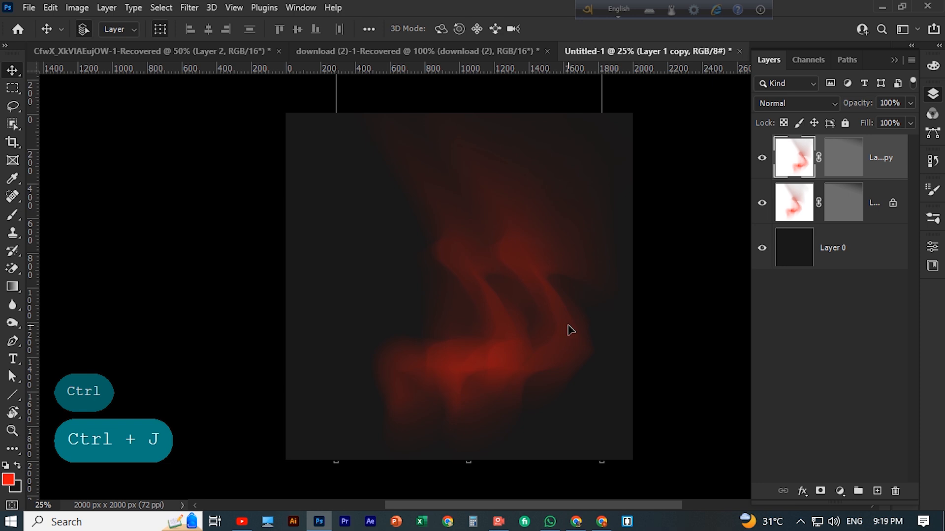
# Set the foreground colour to light blue 33c1fd.
pyautogui.click(7, 479)
pyautogui.click(764, 350)
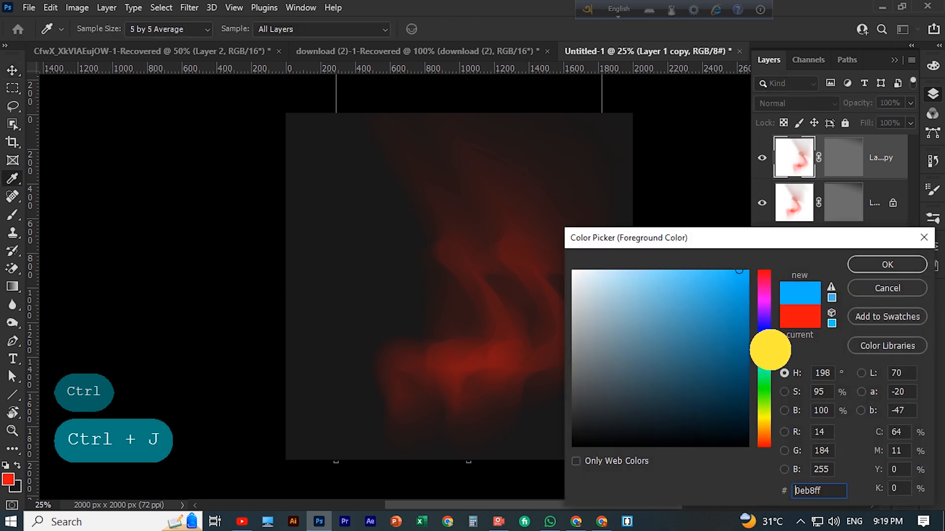
pyautogui.click(713, 267)
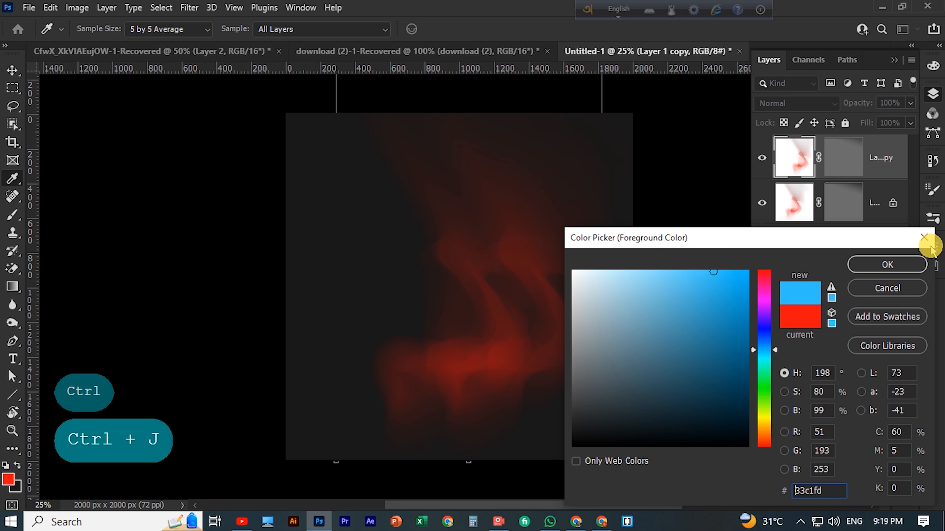
pyautogui.click(891, 265)
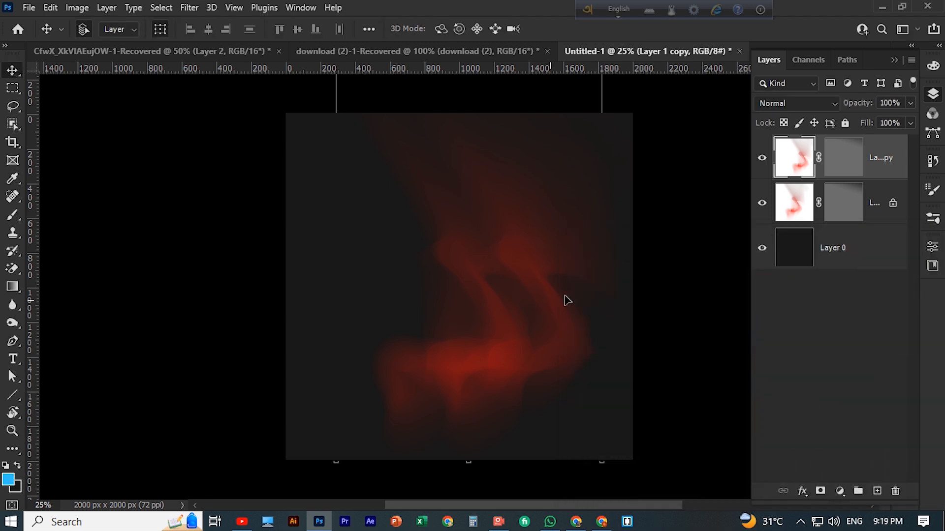
# Try drawing a blue gradient on Layer 1 copy, whose transparency is unlocked, and undo it.
pyautogui.click(12, 288)
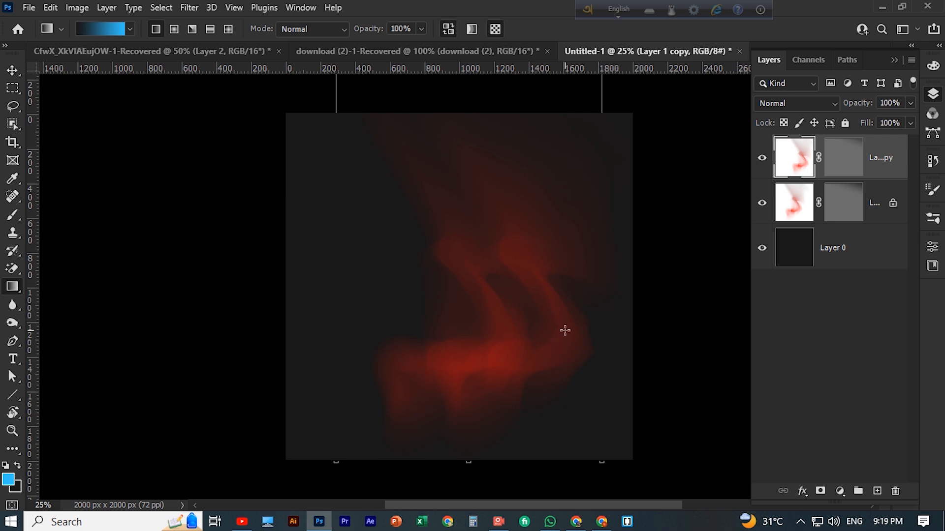
pyautogui.moveTo(565, 330); pyautogui.dragTo(485, 414)
pyautogui.hotkey('ctrl', 'z')
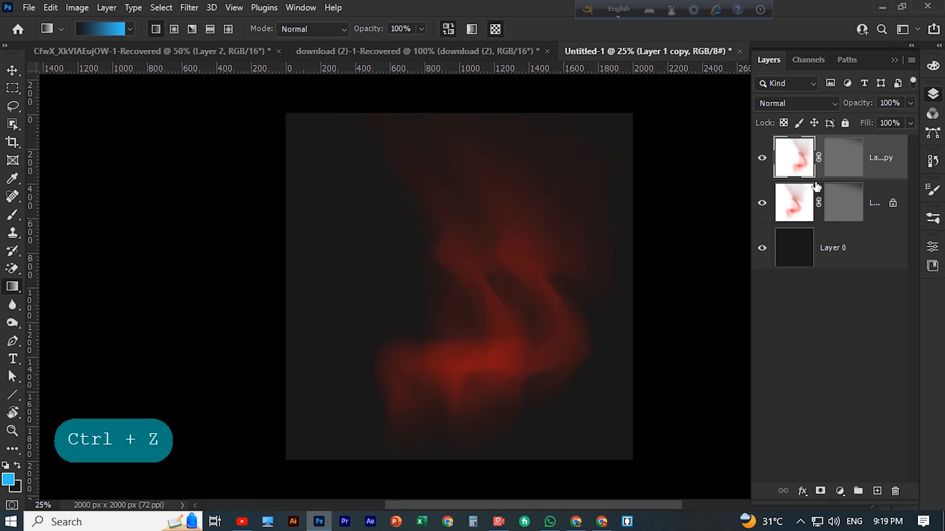
# Recolour the smoke on transparency-locked Layer 1 with a blue gradient, undoing the first attempt and redrawing it.
pyautogui.click(795, 212)
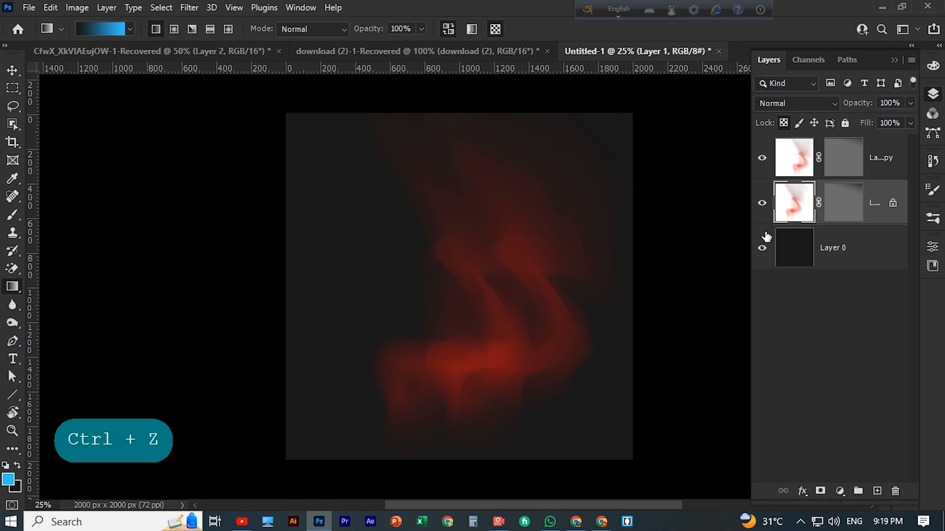
pyautogui.moveTo(538, 310); pyautogui.dragTo(537, 246)
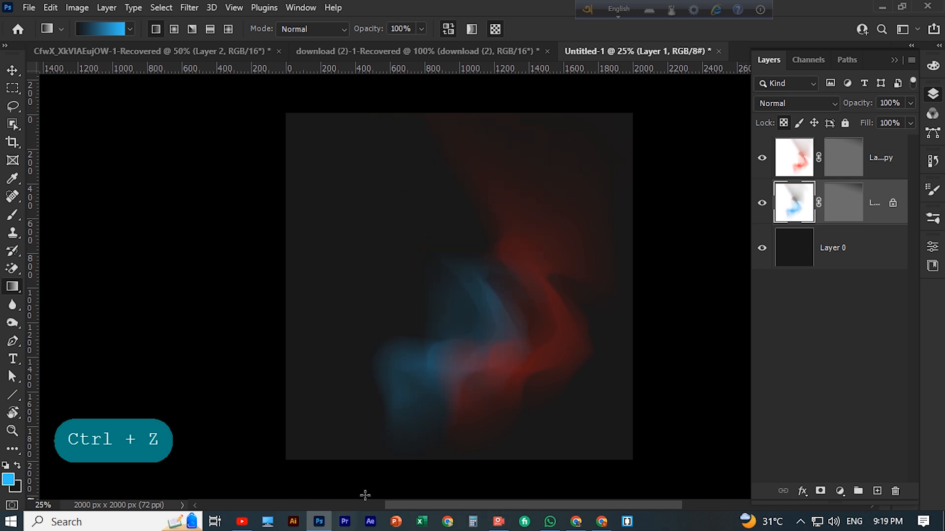
pyautogui.hotkey('ctrl', 'z')
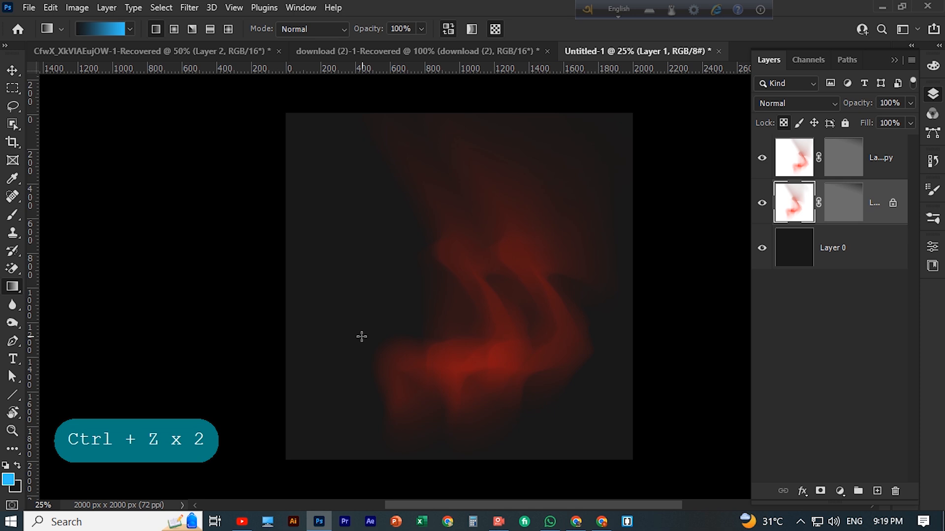
pyautogui.moveTo(495, 305); pyautogui.dragTo(415, 150)
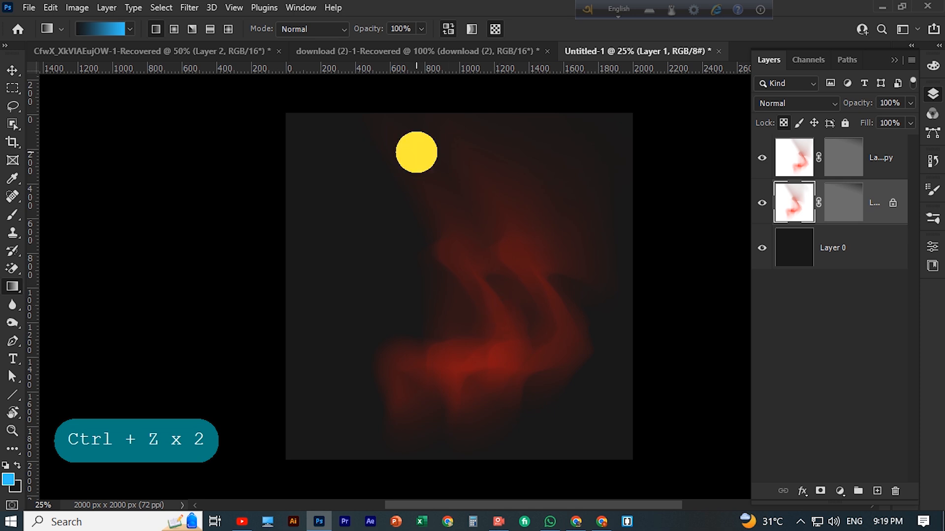
pyautogui.scroll(2, 450, 482)
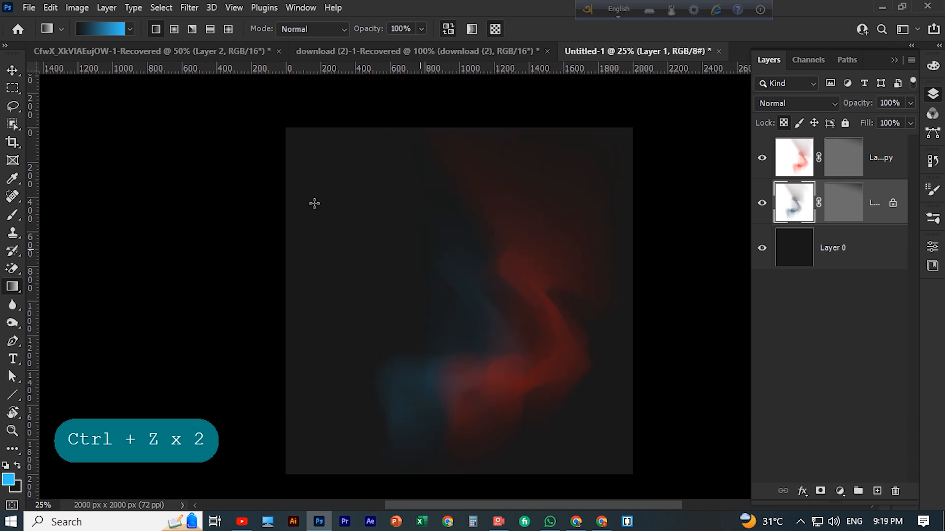
# Move Layer 1's blue smoke up and to the left, clear of the red smoke.
pyautogui.click(12, 70)
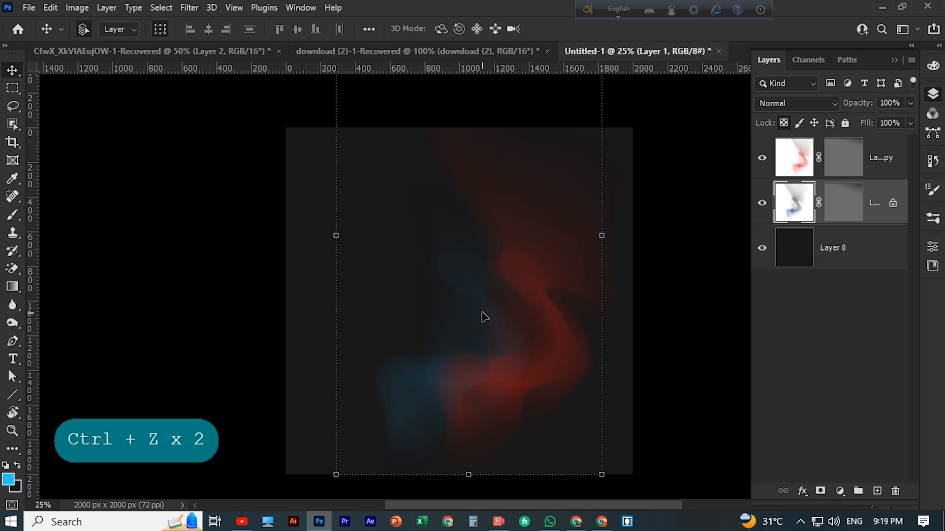
pyautogui.moveTo(481, 312); pyautogui.dragTo(412, 274)
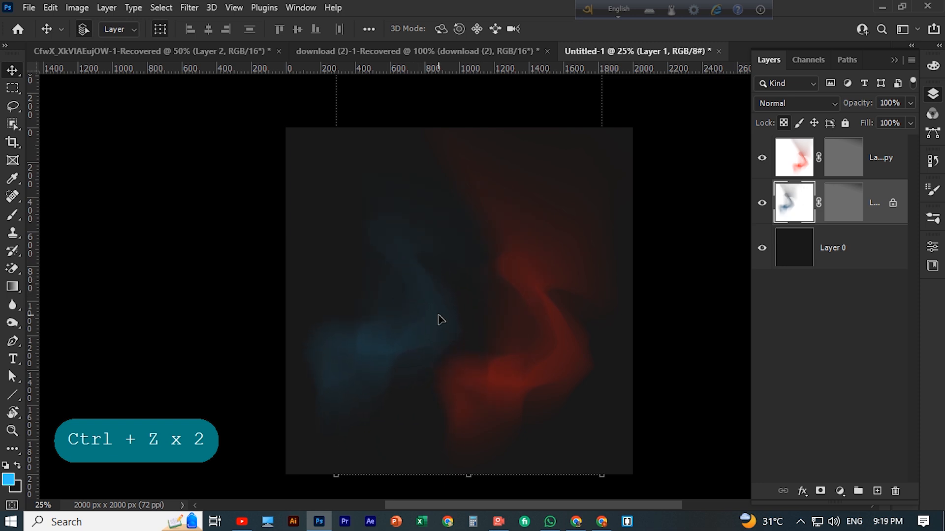
pyautogui.hotkey('ctrl', 'z')
pyautogui.hotkey('ctrl', 'z')
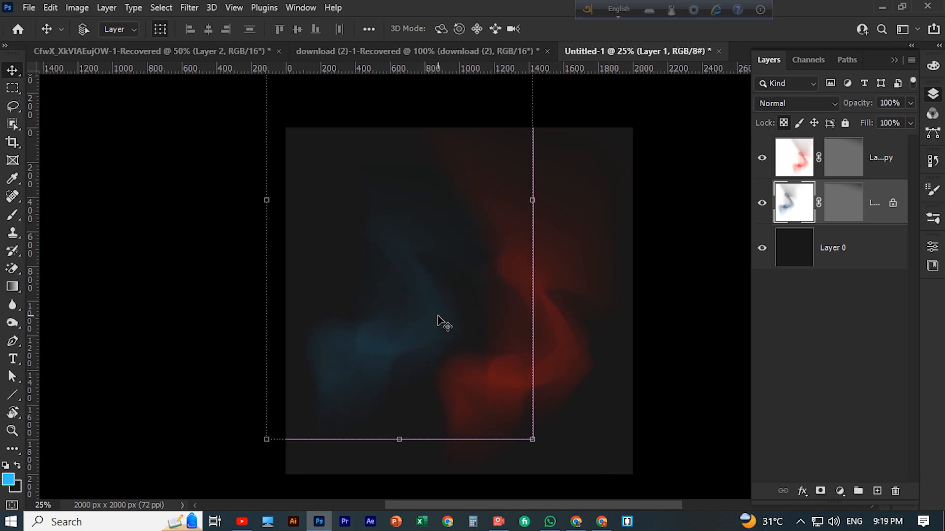
# Duplicate the blue Layer 1 and the red Layer 1 copy once each, and select both red smoke layers.
pyautogui.hotkey('ctrl', 'j')
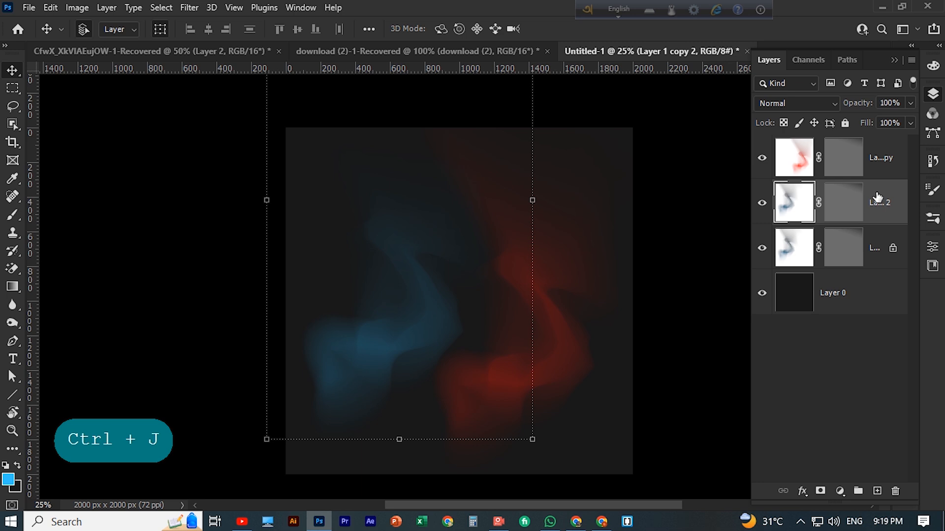
pyautogui.keyDown('shift'); pyautogui.click(861, 153); pyautogui.keyUp('shift')
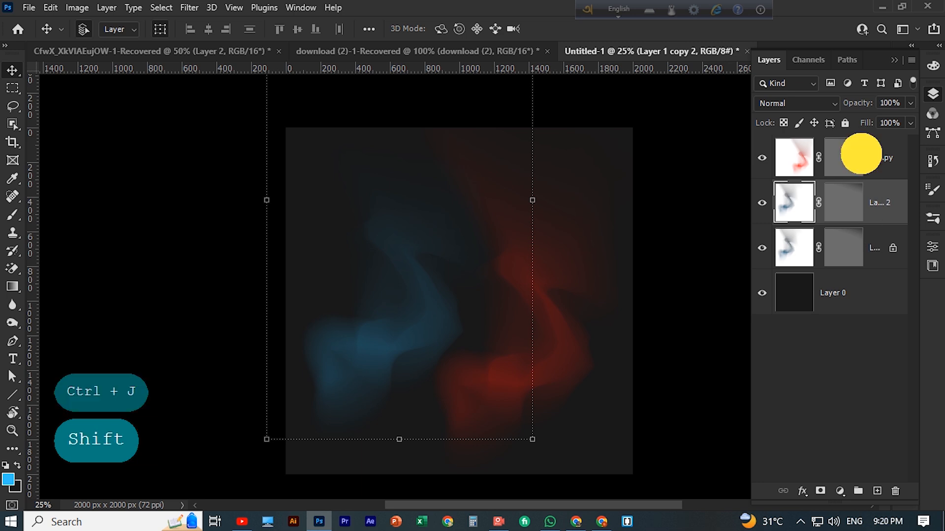
pyautogui.click(789, 157)
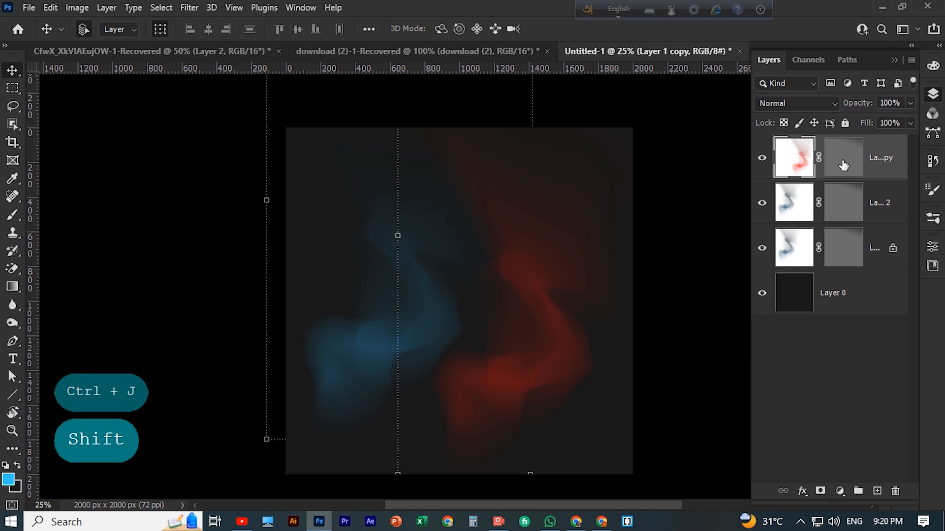
pyautogui.hotkey('ctrl', 'j')
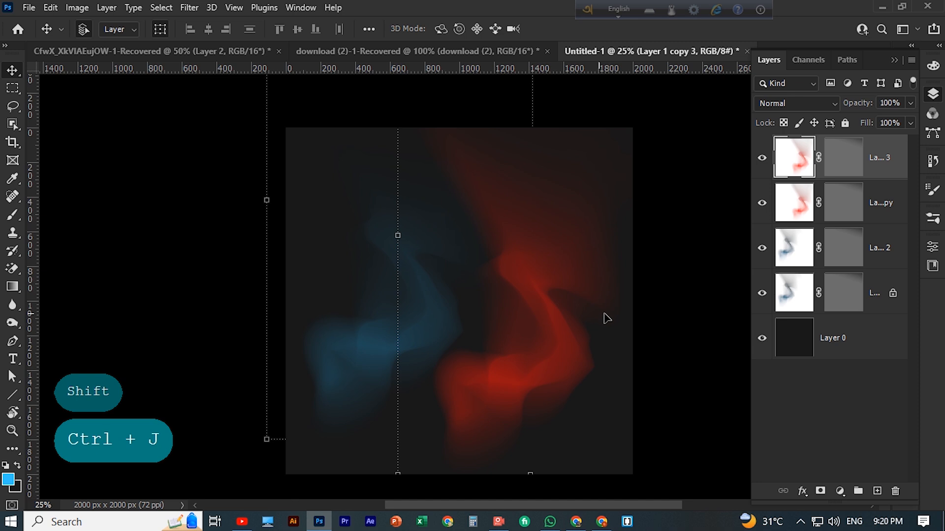
pyautogui.keyDown('shift'); pyautogui.click(876, 156); pyautogui.keyUp('shift')
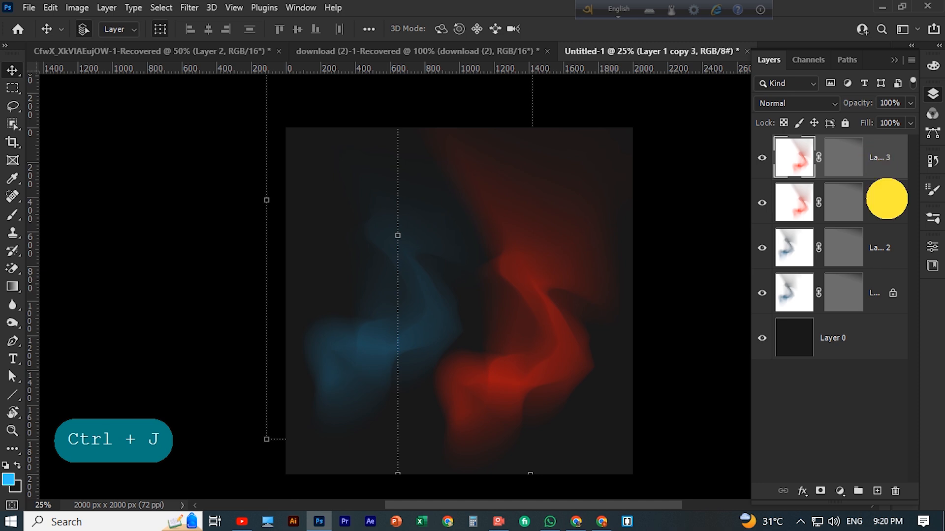
# Merge the two red smoke layers into a single layer.
pyautogui.keyDown('shift'); pyautogui.click(881, 198); pyautogui.keyUp('shift')
pyautogui.hotkey('ctrl', 'e')
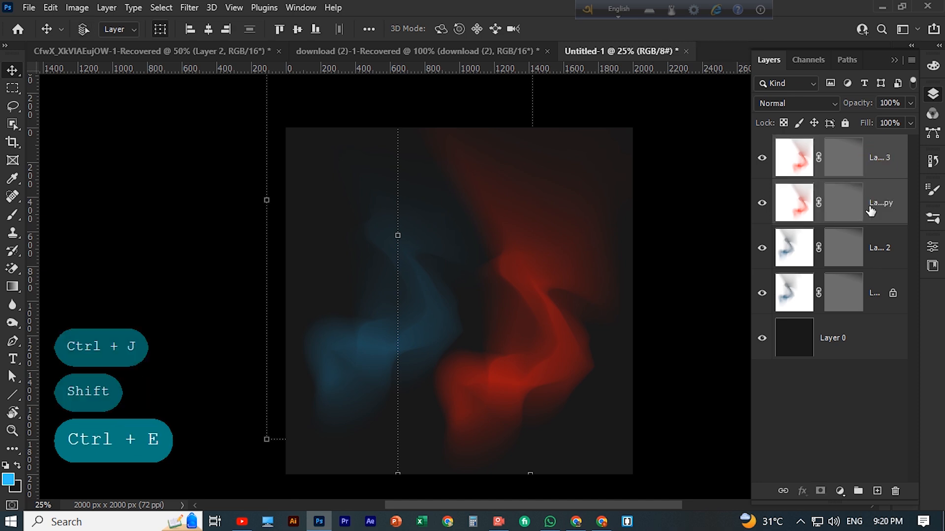
pyautogui.click(882, 200)
pyautogui.click(873, 248)
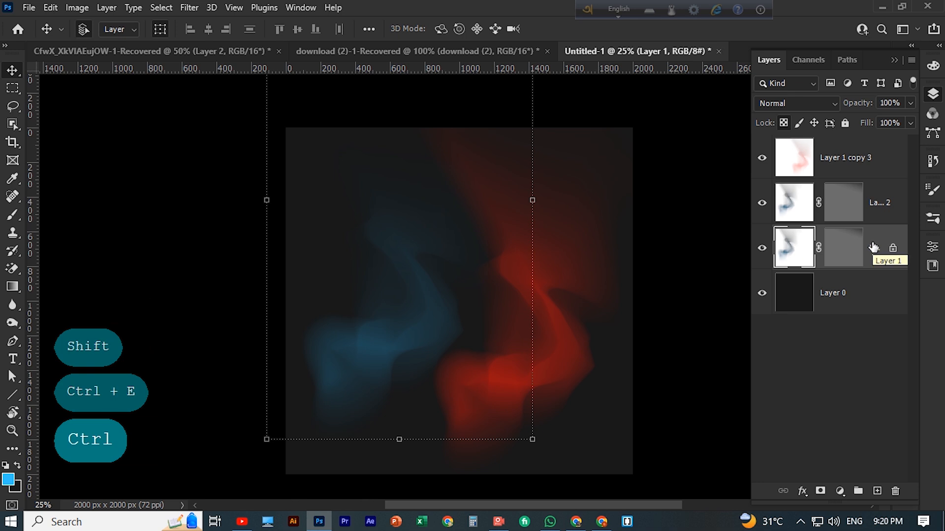
pyautogui.press('shift')
pyautogui.click(882, 205)
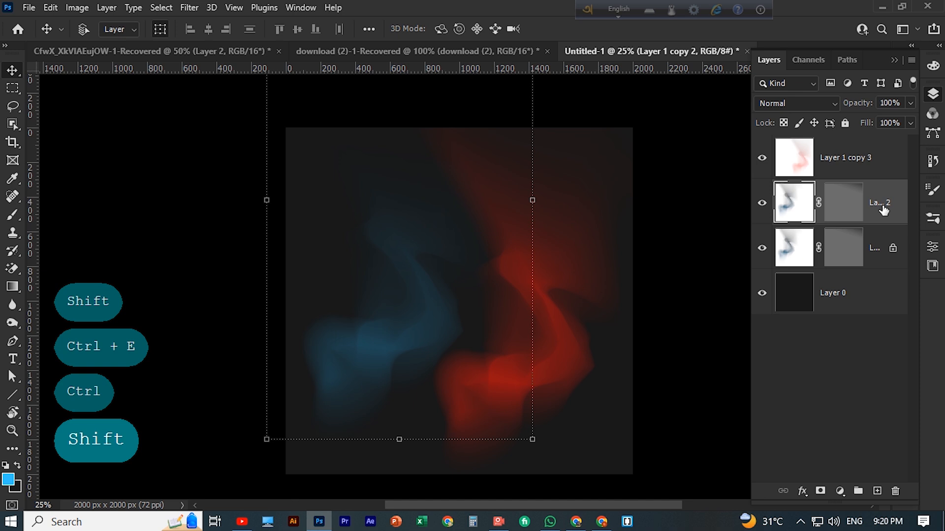
pyautogui.hotkey('ctrl', 'e')
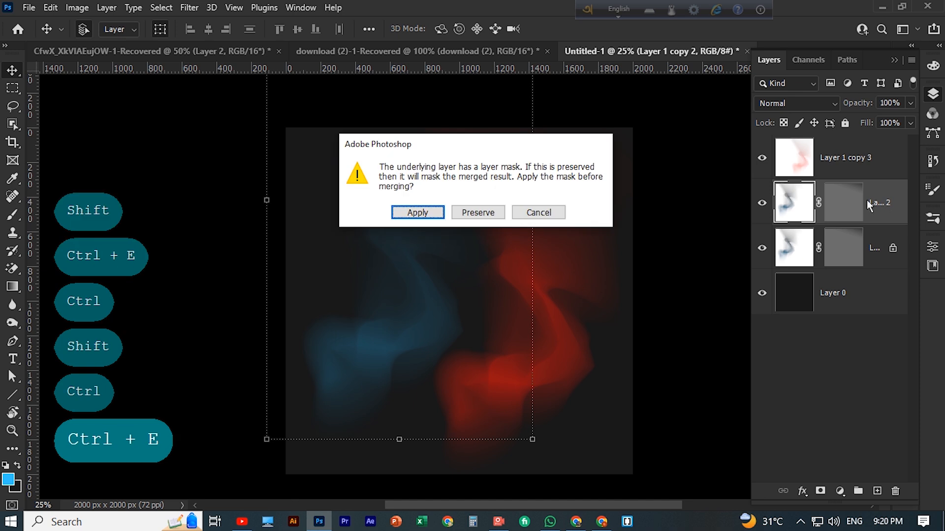
pyautogui.click(539, 213)
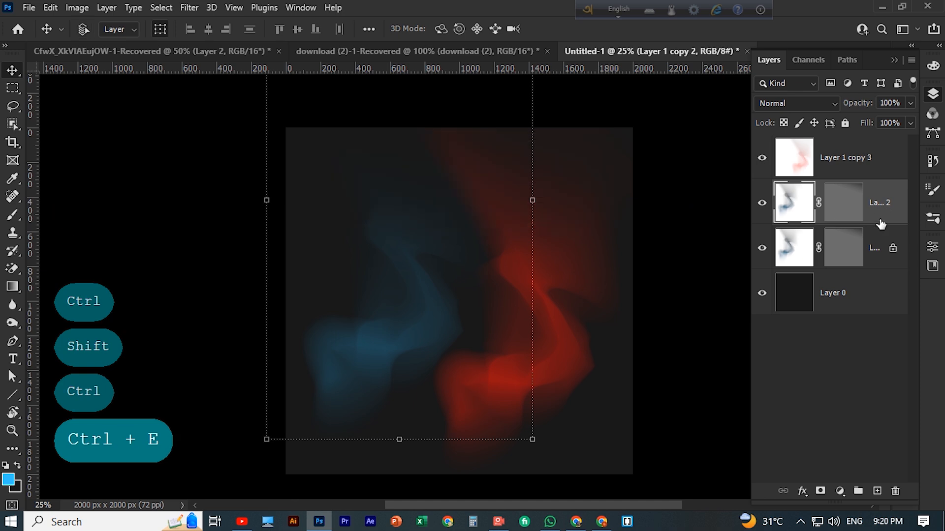
# Duplicate the blue Layer 1 copy 2 and merge it with its duplicate into one layer.
pyautogui.hotkey('ctrl', 'j')
pyautogui.keyDown('shift'); pyautogui.click(883, 251); pyautogui.keyUp('shift')
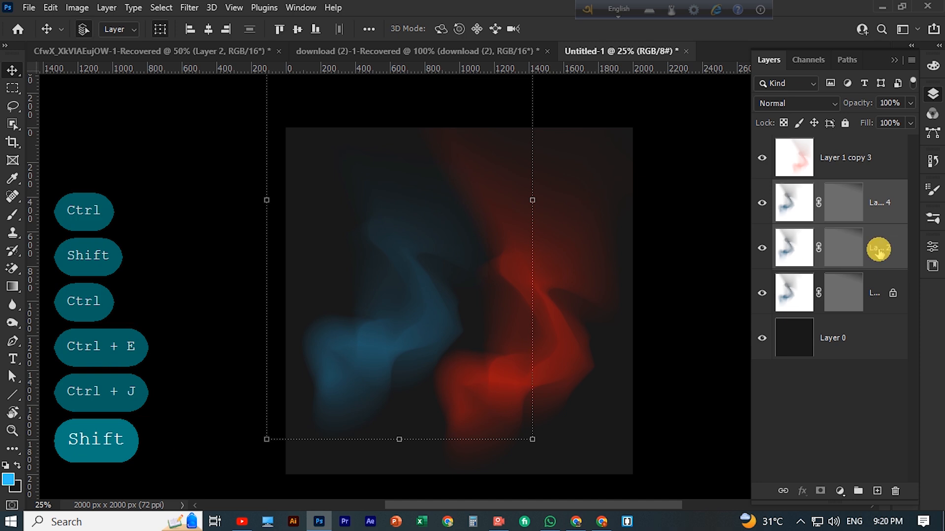
pyautogui.hotkey('ctrl', 'e')
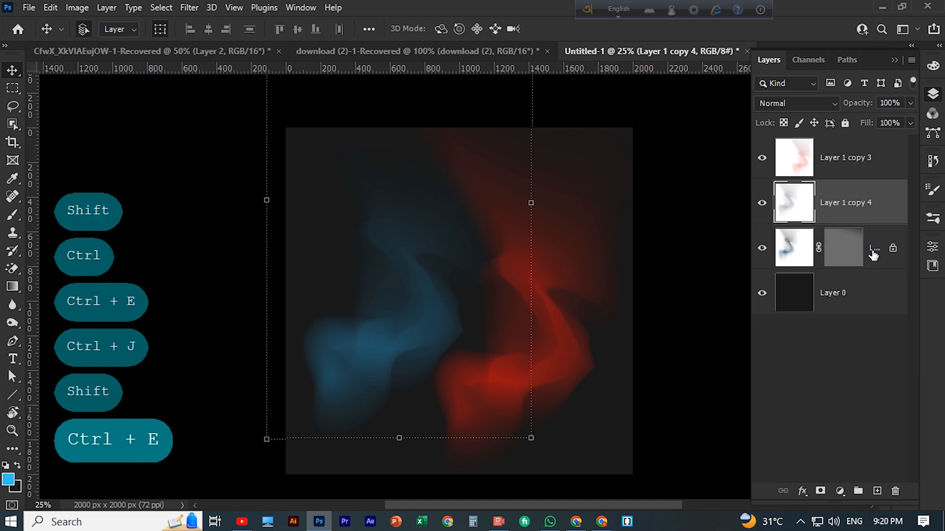
# Duplicate the blue Layer 1 and shift the merged blue smoke of Layer 1 copy 4 slightly to the right.
pyautogui.click(875, 248)
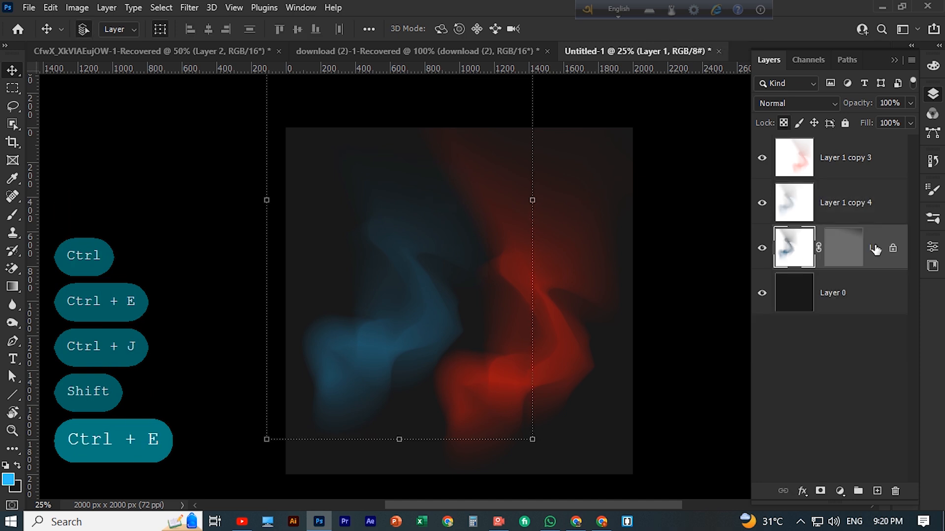
pyautogui.hotkey('ctrl', 'j')
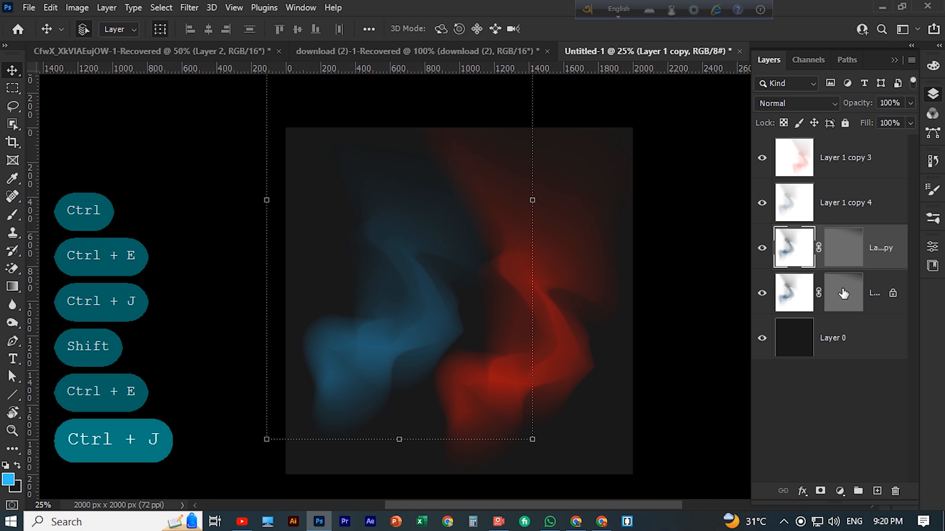
pyautogui.moveTo(436, 315); pyautogui.dragTo(483, 306)
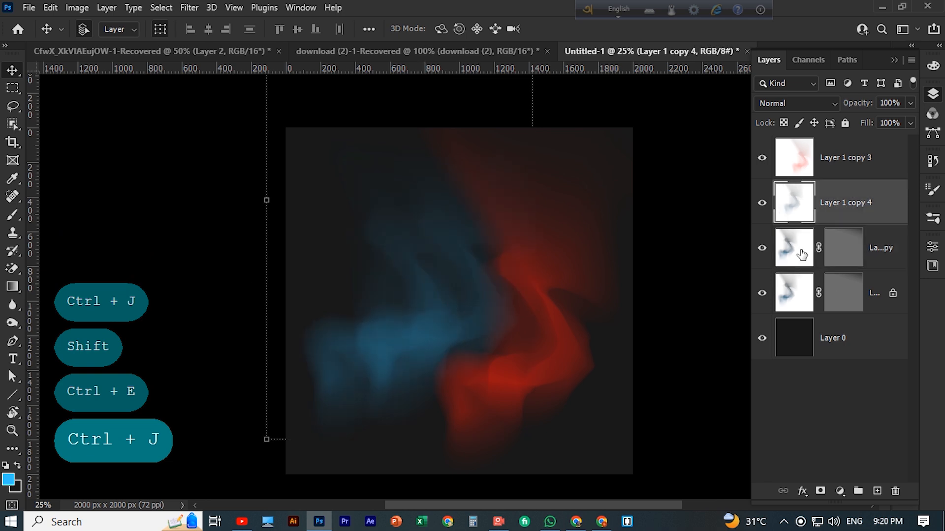
# Target the image of Layer 1 copy for the Gradient tool and set the foreground colour to bright yellow (RGB 238, 247, 4).
pyautogui.click(882, 205)
pyautogui.click(852, 254)
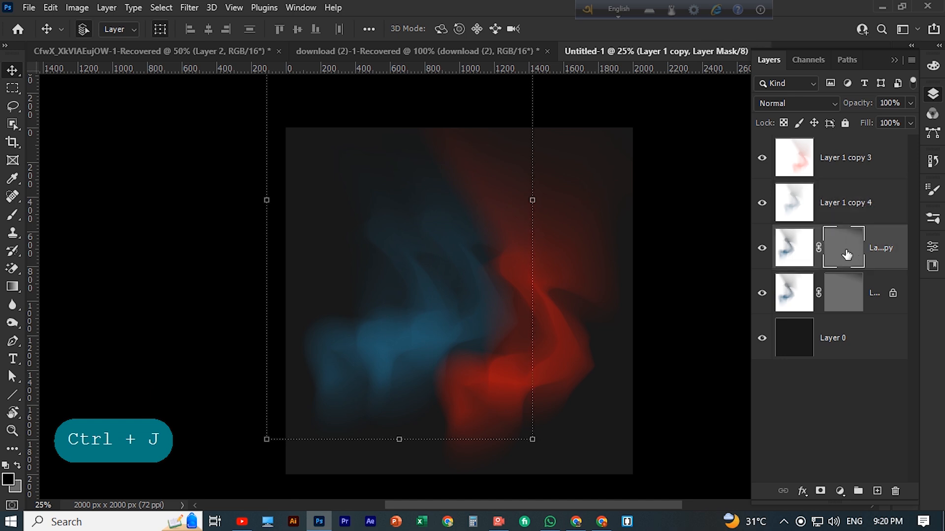
pyautogui.click(796, 249)
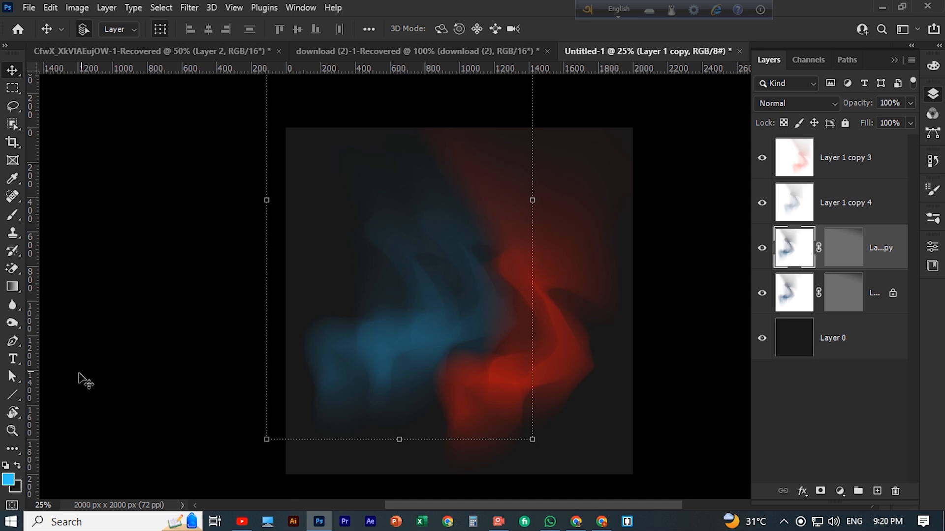
pyautogui.click(12, 287)
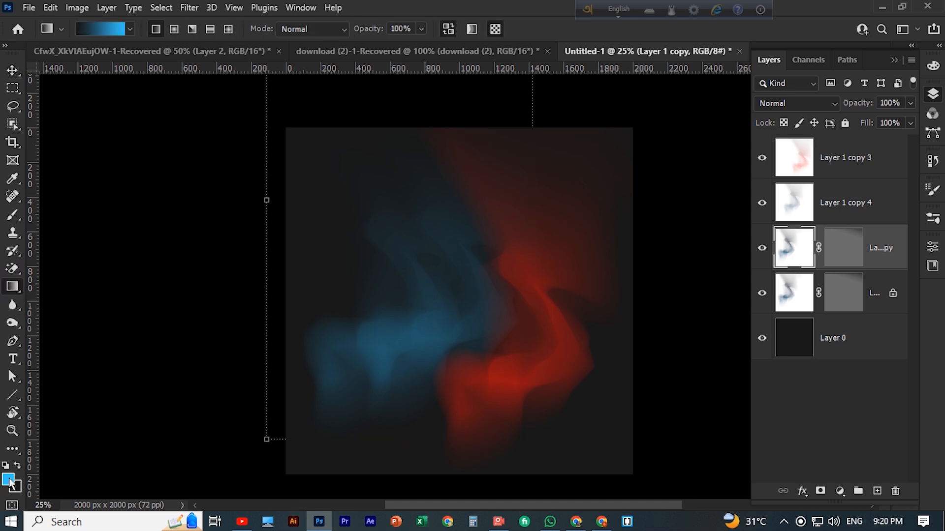
pyautogui.click(9, 480)
pyautogui.click(764, 418)
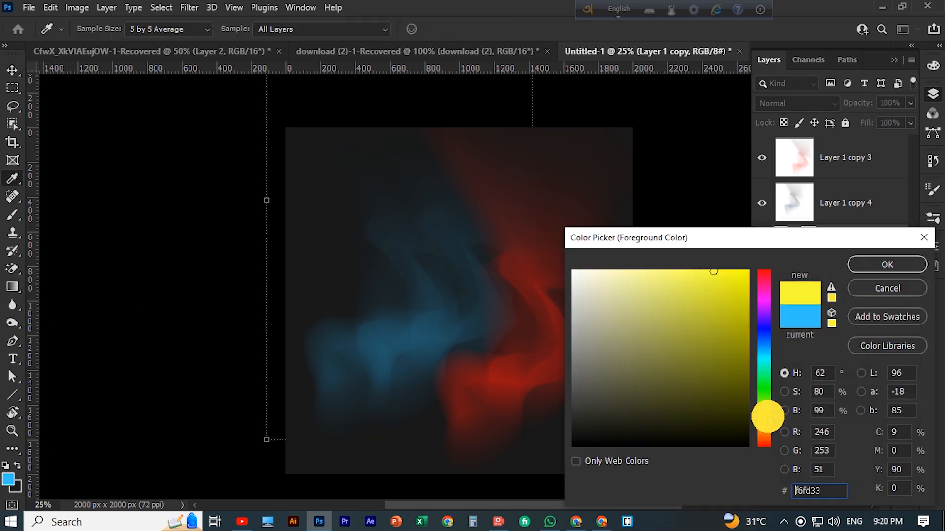
pyautogui.click(746, 276)
pyautogui.click(887, 265)
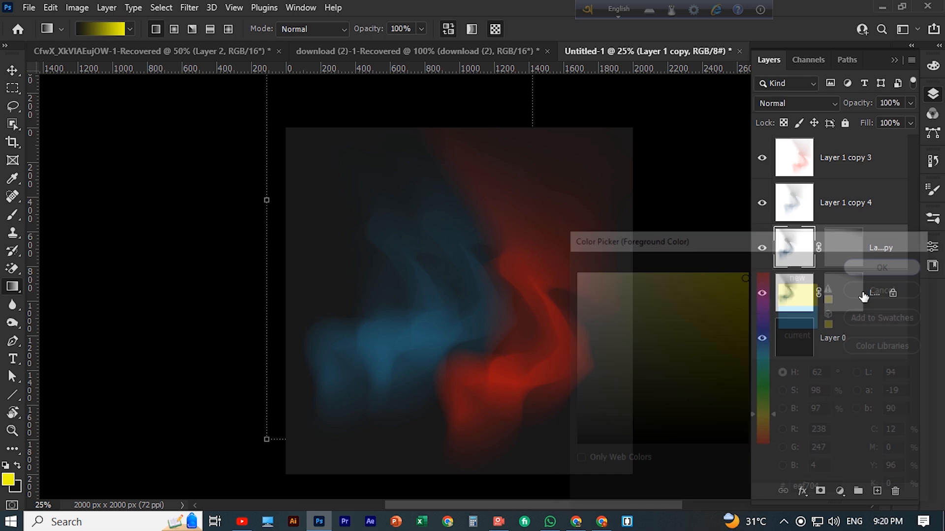
# Try drawing yellow gradients on Layer 1 copy with its transparency unlocked, and undo them.
pyautogui.moveTo(485, 301); pyautogui.dragTo(169, 333)
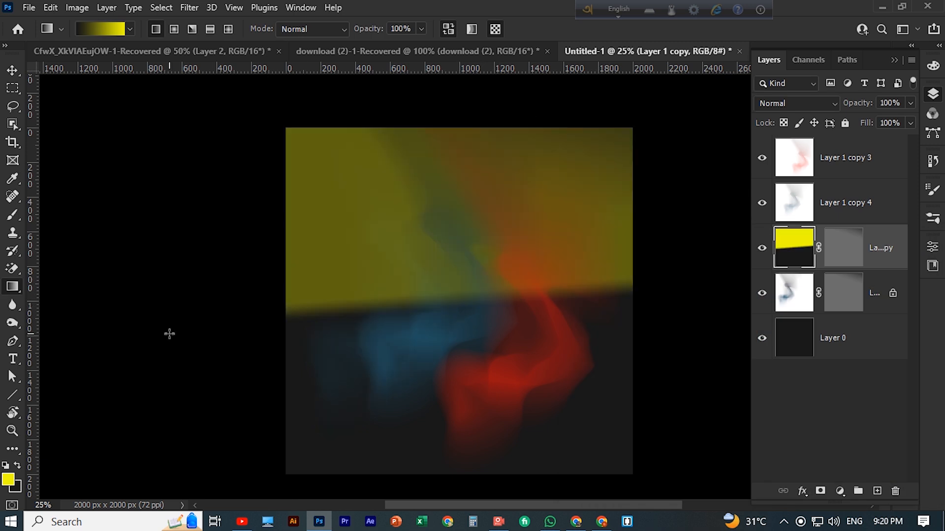
pyautogui.hotkey('ctrl', 'z')
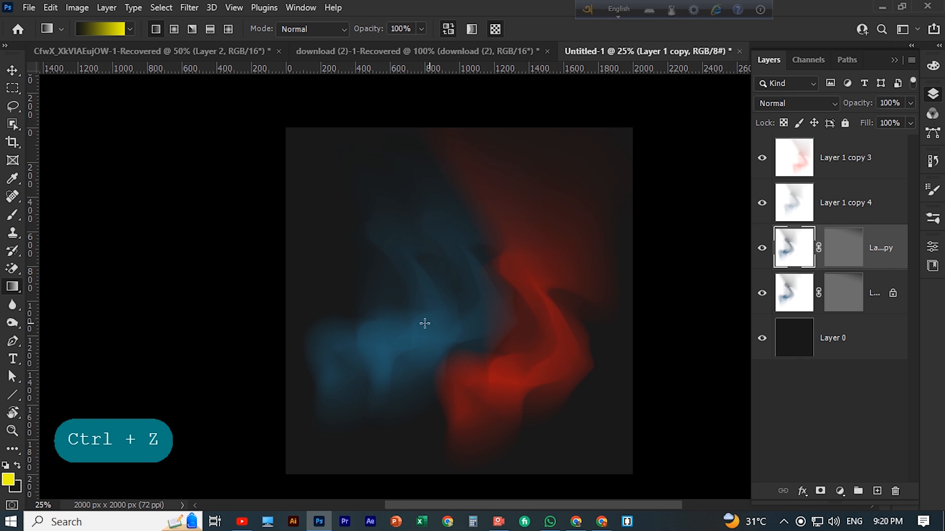
pyautogui.moveTo(411, 326); pyautogui.dragTo(316, 422)
pyautogui.hotkey('ctrl', 'z')
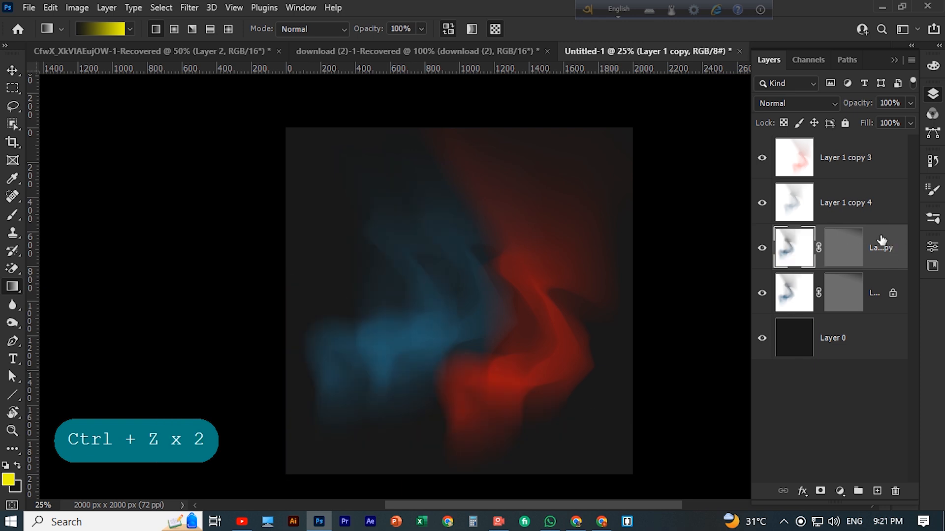
# Lock the transparent pixels of Layer 1 copy and recolour its smoke with a yellow gradient, undoing the first attempt and redrawing it.
pyautogui.click(847, 249)
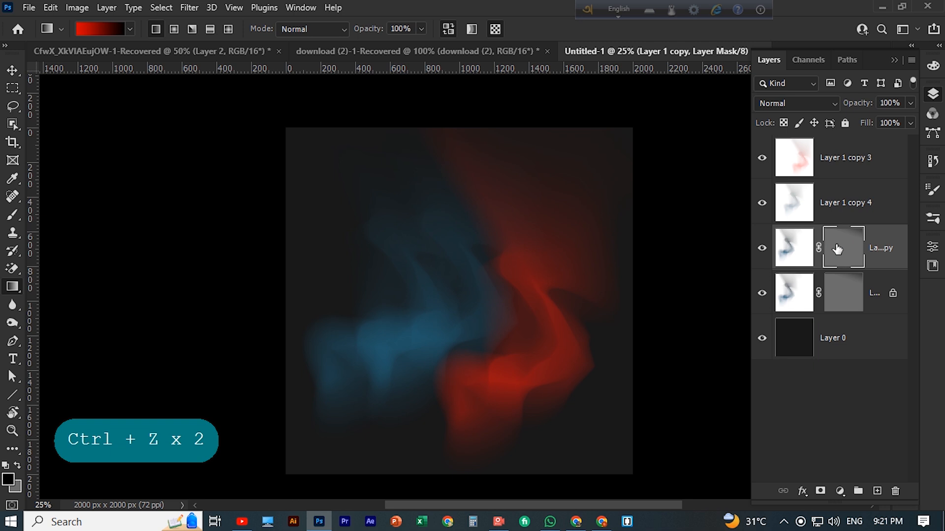
pyautogui.click(794, 248)
pyautogui.click(783, 122)
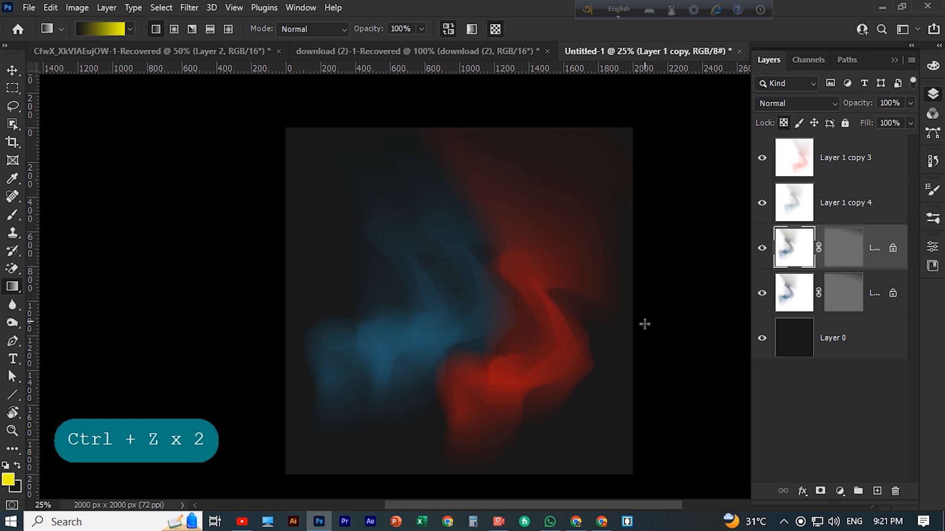
pyautogui.moveTo(443, 307); pyautogui.dragTo(199, 446)
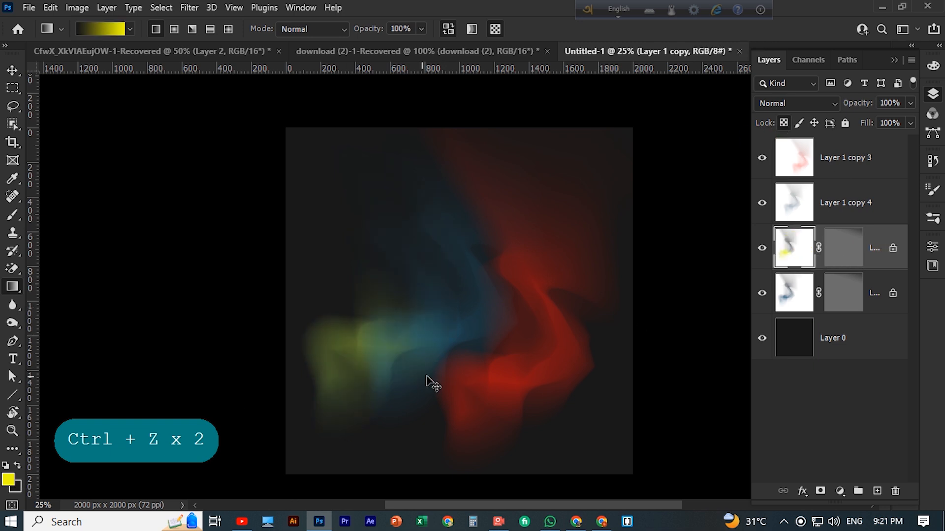
pyautogui.hotkey('ctrl', 'z')
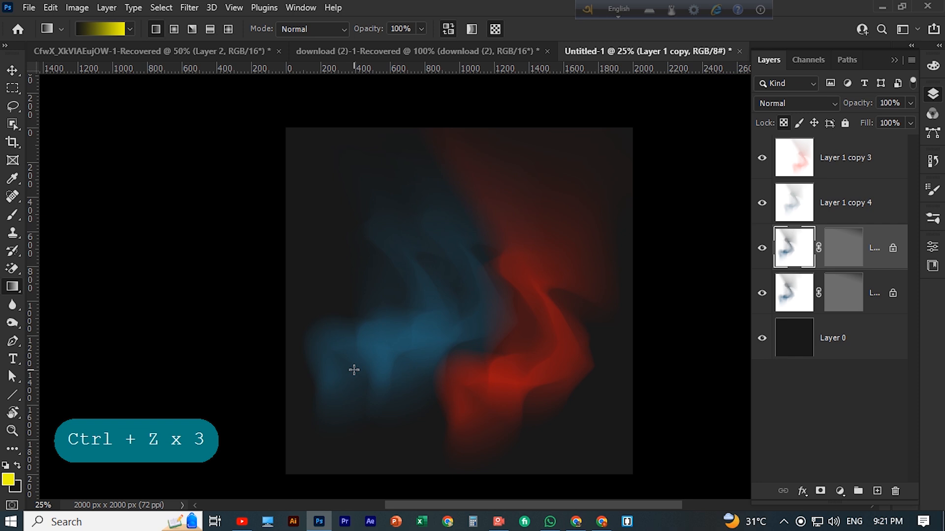
pyautogui.moveTo(411, 272); pyautogui.dragTo(197, 320)
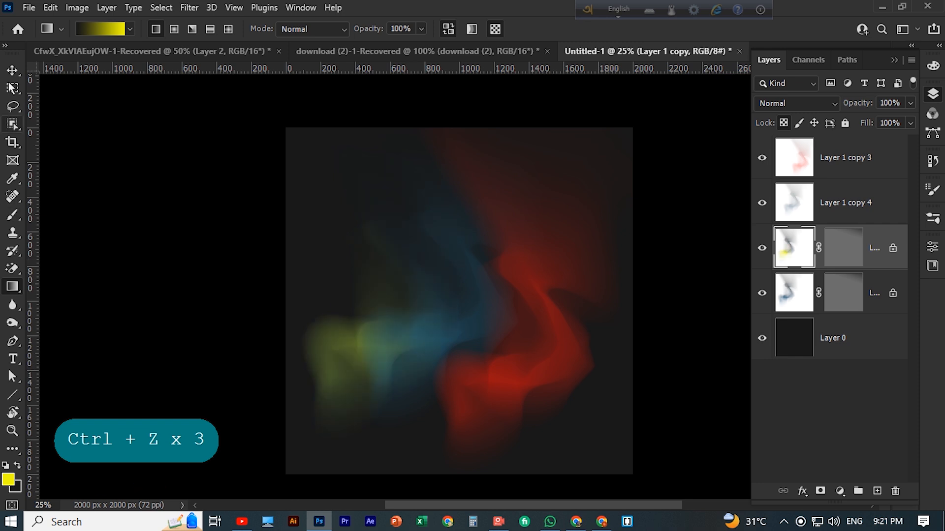
# Try moving the yellow smoke of Layer 1 copy upward and to the left, undoing placements along the way.
pyautogui.click(13, 70)
pyautogui.scroll(-2, 89, 163)
pyautogui.moveTo(327, 334); pyautogui.dragTo(338, 294)
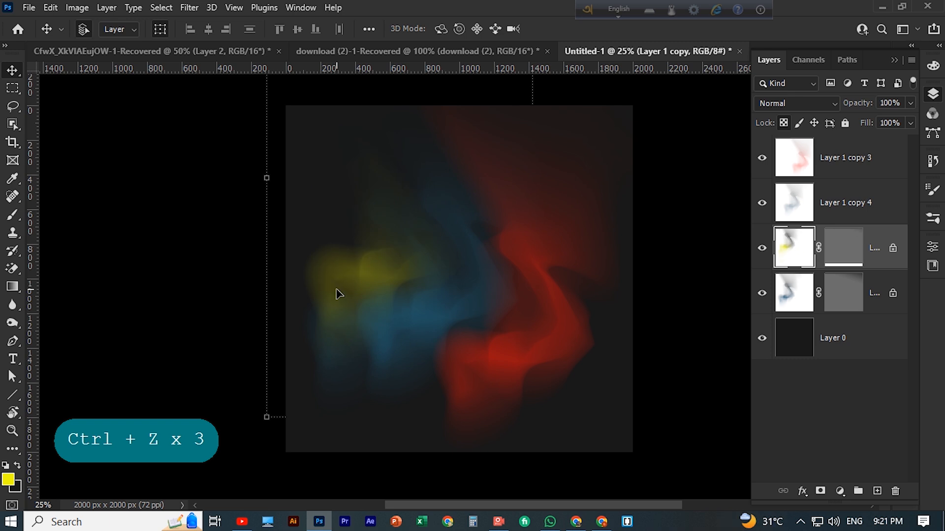
pyautogui.scroll(1, 449, 306)
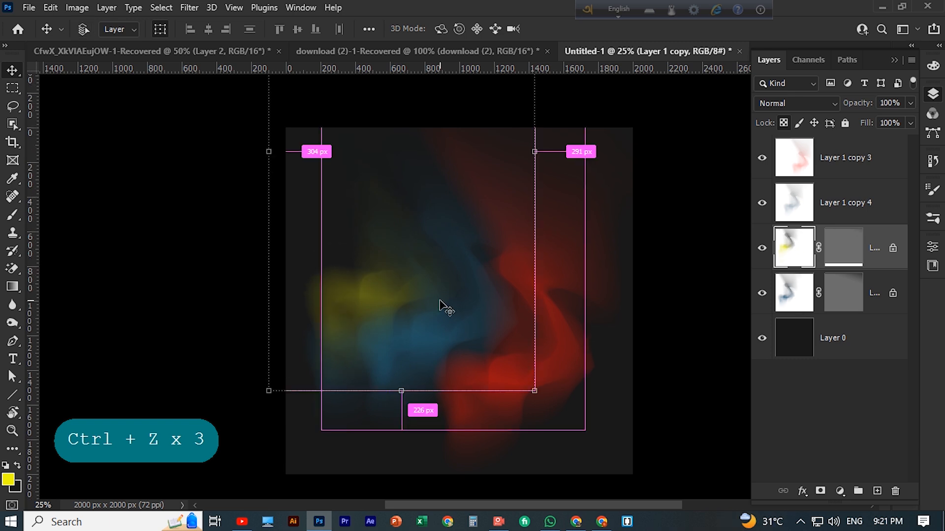
pyautogui.hotkey('ctrl', 'z')
pyautogui.scroll(1, 451, 306)
pyautogui.moveTo(339, 362); pyautogui.dragTo(313, 314)
pyautogui.hotkey('ctrl', 'z')
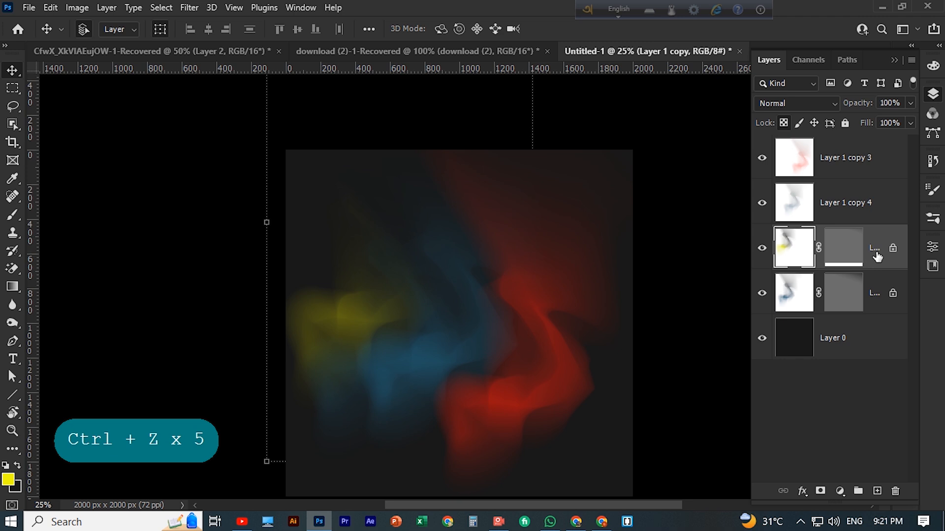
# Bring Layer 1 copy to the top of the layer stack and move its yellow smoke down and right over the blue smoke.
pyautogui.moveTo(877, 256); pyautogui.dragTo(864, 145)
pyautogui.moveTo(375, 299); pyautogui.dragTo(433, 332)
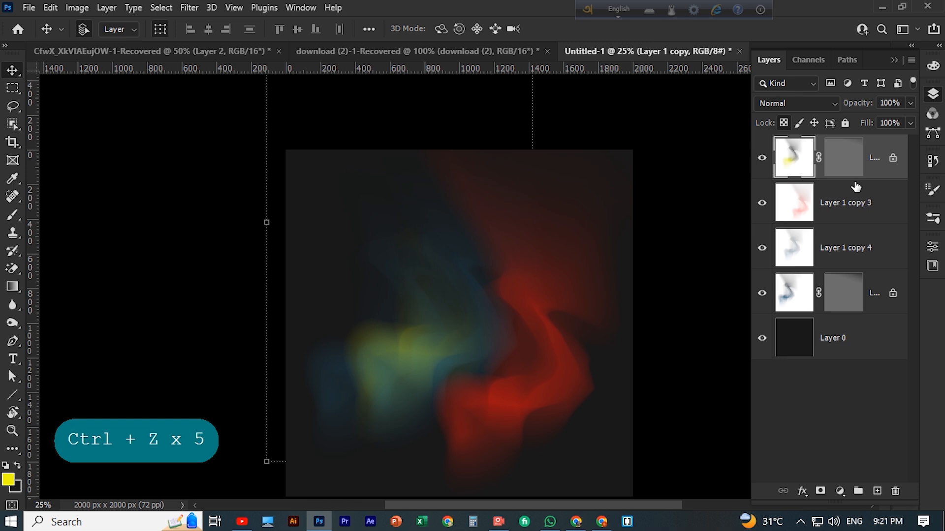
# Duplicate the yellow smoke layer and merge it with its duplicate to intensify the colour.
pyautogui.hotkey('ctrl', 'j')
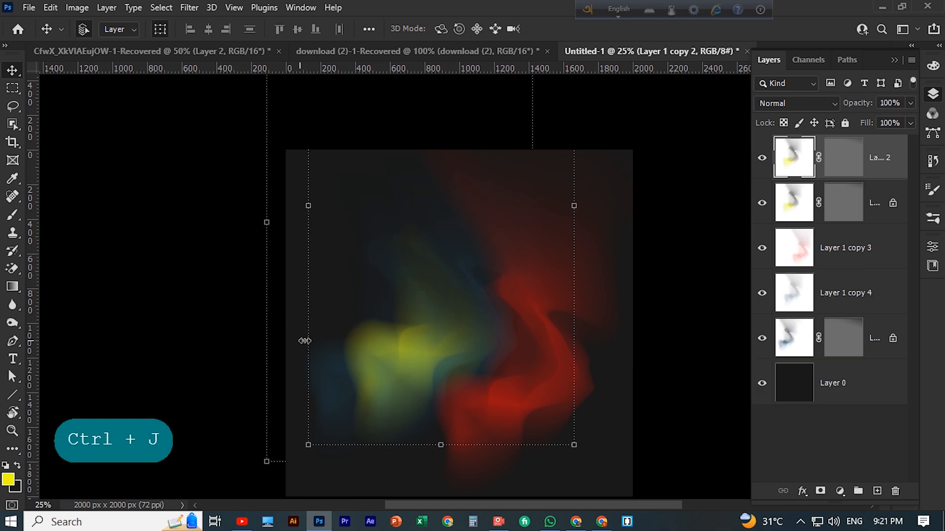
pyautogui.keyDown('shift'); pyautogui.click(867, 215); pyautogui.keyUp('shift')
pyautogui.hotkey('ctrl', 'e')
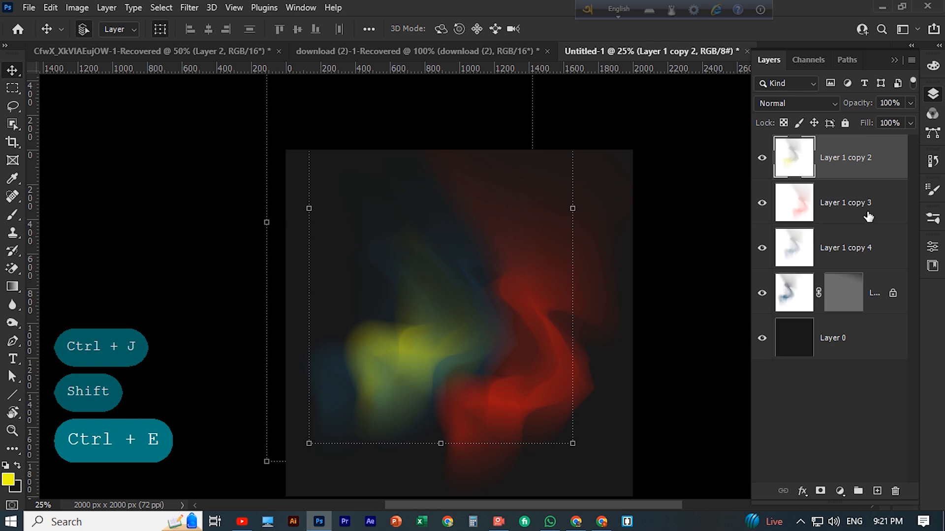
pyautogui.click(612, 377)
# Move the merged yellow smoke up and to the left, partly over the blue smoke.
pyautogui.scroll(-1, 613, 378)
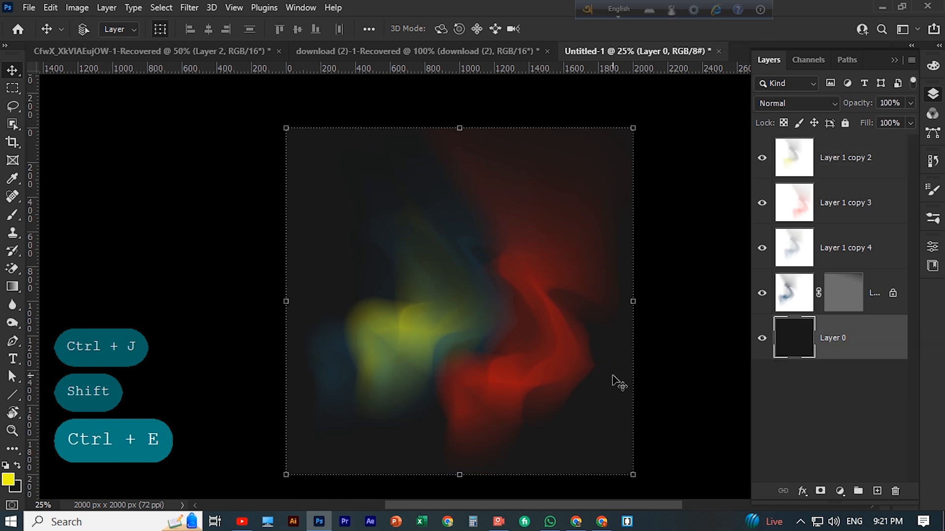
pyautogui.hotkey('ctrl', '-')
pyautogui.moveTo(427, 315); pyautogui.dragTo(407, 273)
pyautogui.scroll(3, 406, 270)
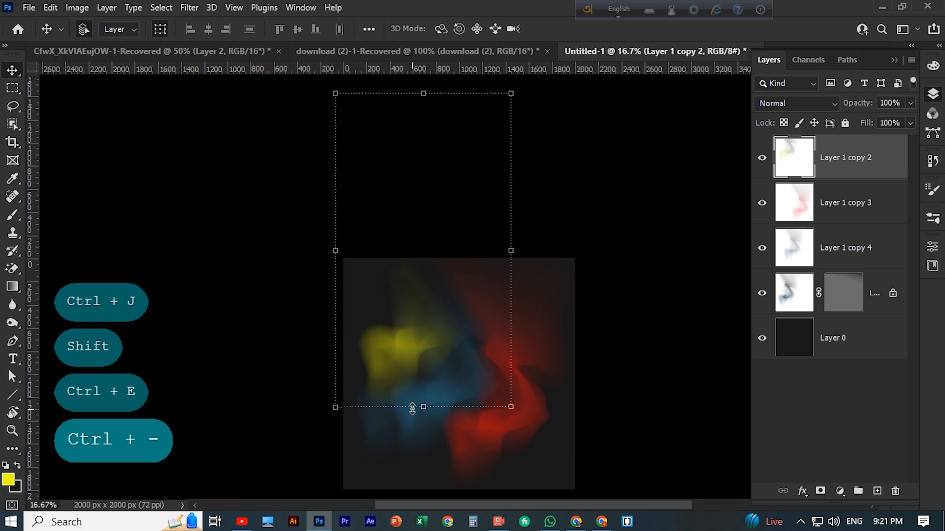
pyautogui.moveTo(417, 356); pyautogui.dragTo(414, 384)
pyautogui.scroll(-3, 414, 384)
pyautogui.scroll(1, 415, 383)
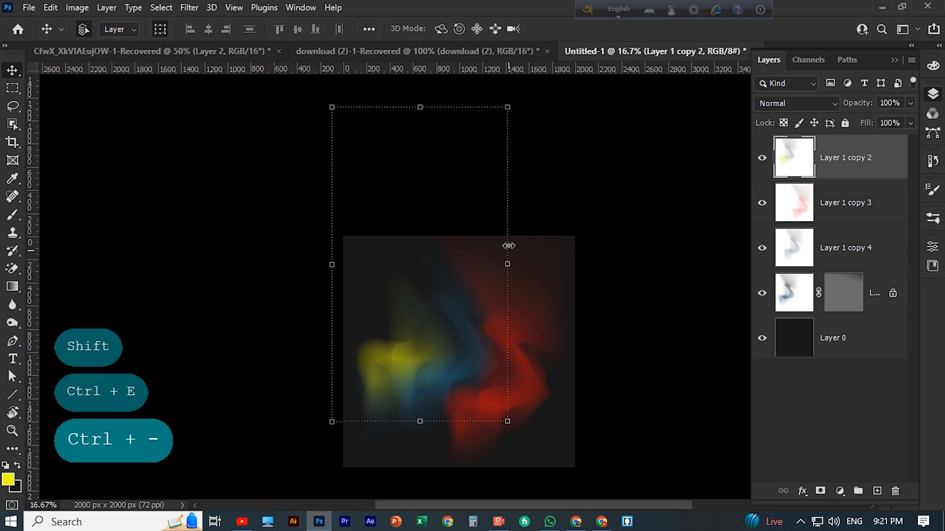
# Scale the yellow smoke to 124.46% and place it in the upper-left area of the canvas.
pyautogui.moveTo(509, 271); pyautogui.dragTo(550, 222)
pyautogui.click(423, 381)
pyautogui.moveTo(422, 380); pyautogui.dragTo(403, 306)
pyautogui.scroll(-1, 492, 391)
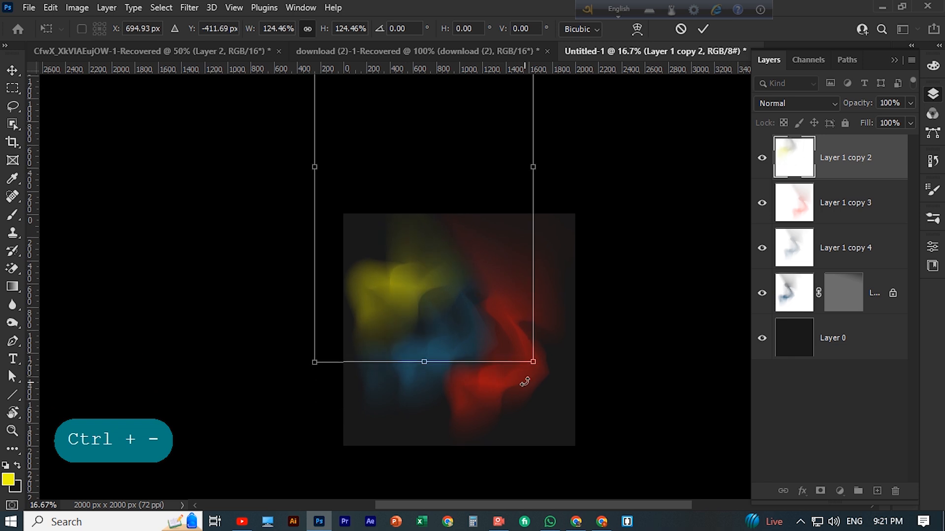
pyautogui.click(704, 29)
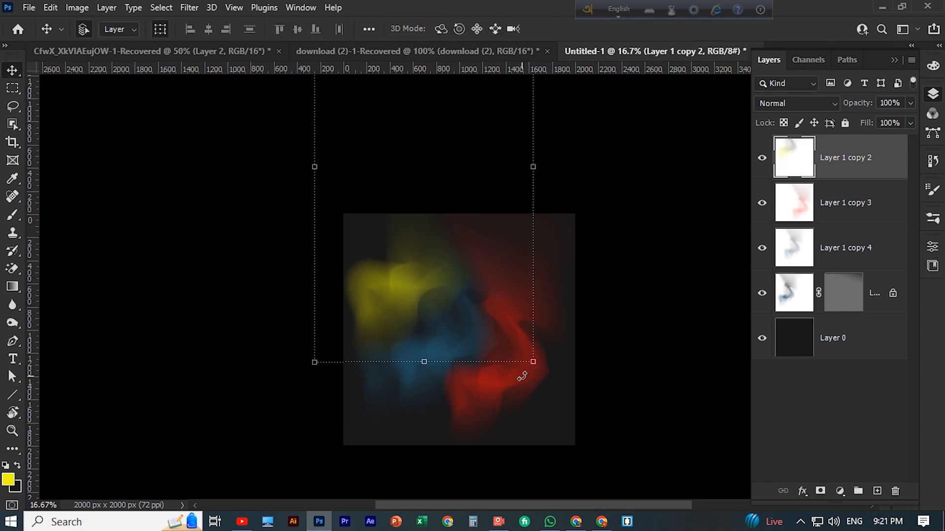
# Move the red smoke toward the canvas's lower-right corner and the blue smoke of Layer 1 copy 4 down and to the left.
pyautogui.click(613, 412)
pyautogui.moveTo(528, 380); pyautogui.dragTo(542, 388)
pyautogui.moveTo(457, 354); pyautogui.dragTo(435, 401)
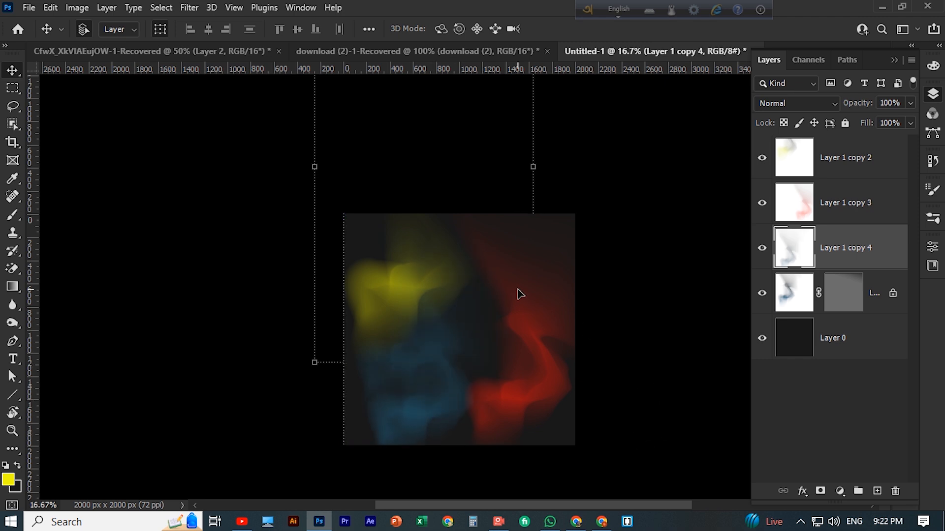
# Place a duplicate of the red smoke left of the original and a duplicate of the yellow smoke in the canvas's upper right.
pyautogui.moveTo(517, 293); pyautogui.dragTo(497, 292)
pyautogui.hotkey('ctrl', 'j')
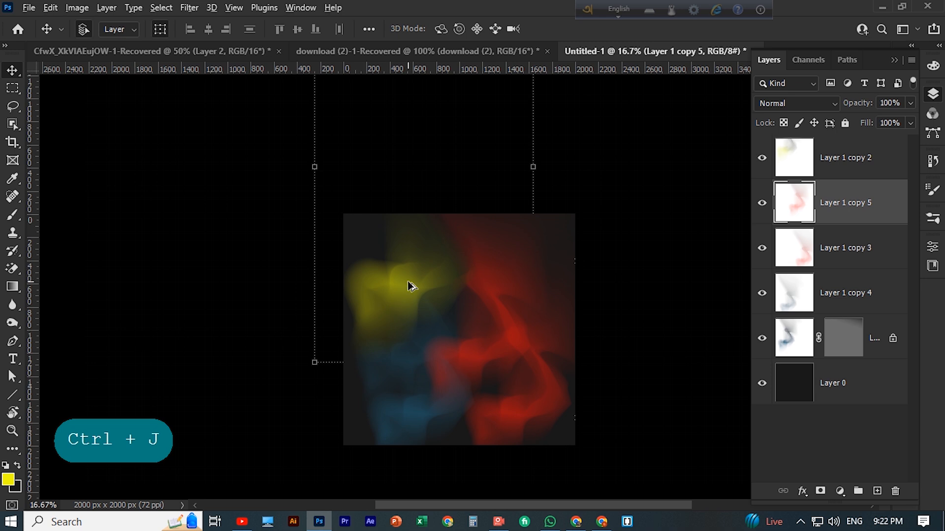
pyautogui.moveTo(412, 287); pyautogui.dragTo(532, 296)
pyautogui.click(639, 403)
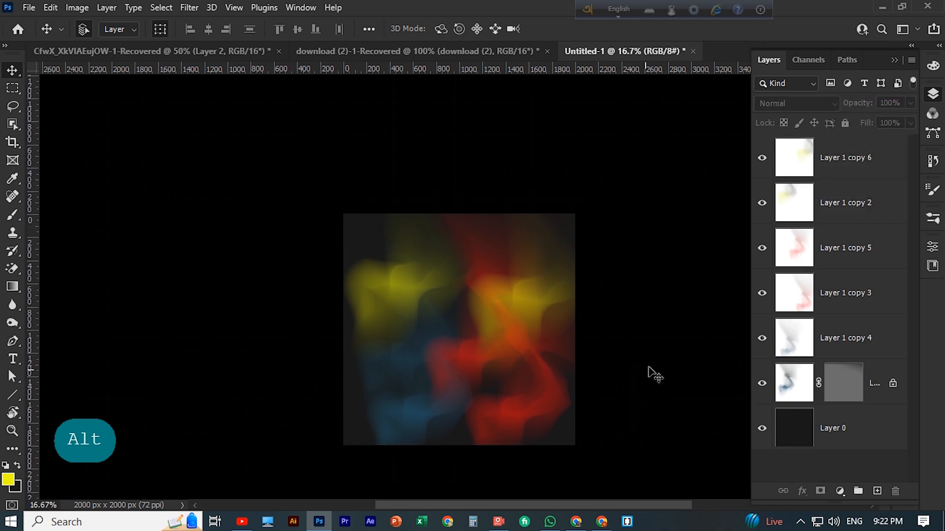
pyautogui.scroll(-2, 618, 344)
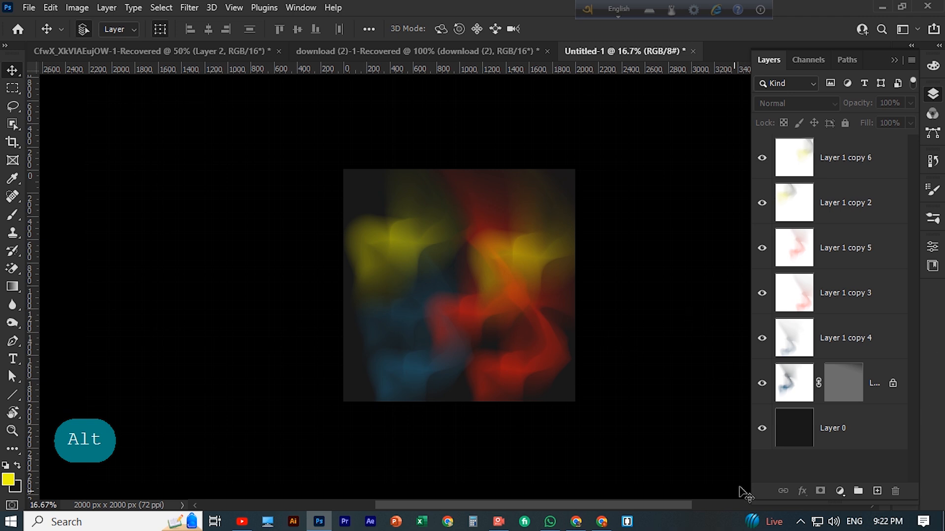
pyautogui.click(506, 522)
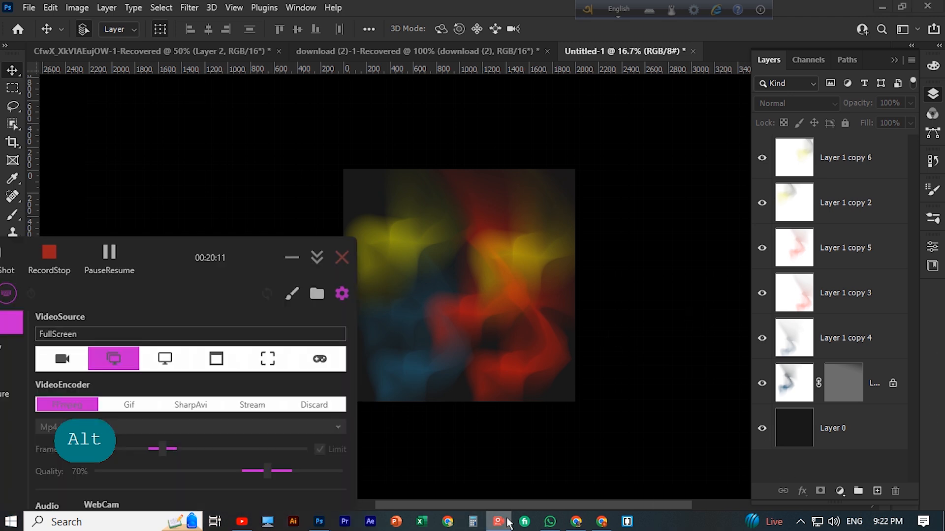